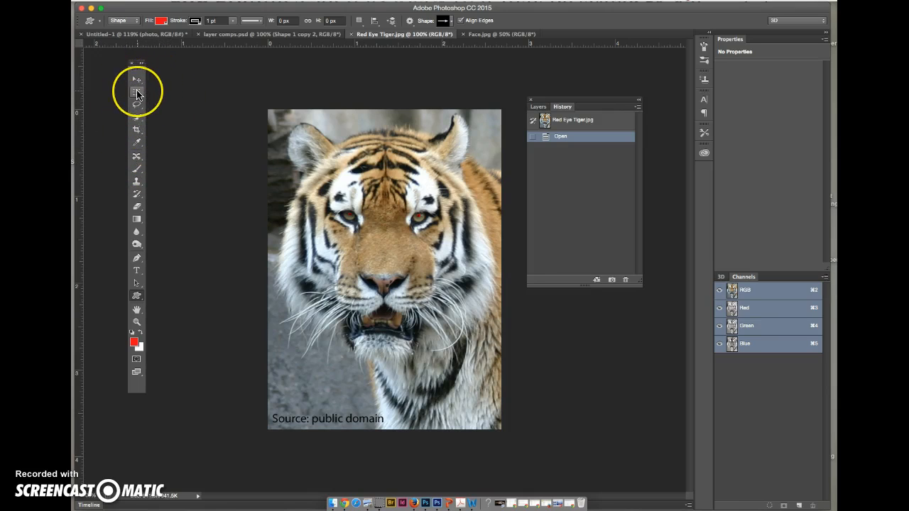
- Draw a rectangular marquee selection over the tiger's left ear, forehead and eyes
click(137, 93)
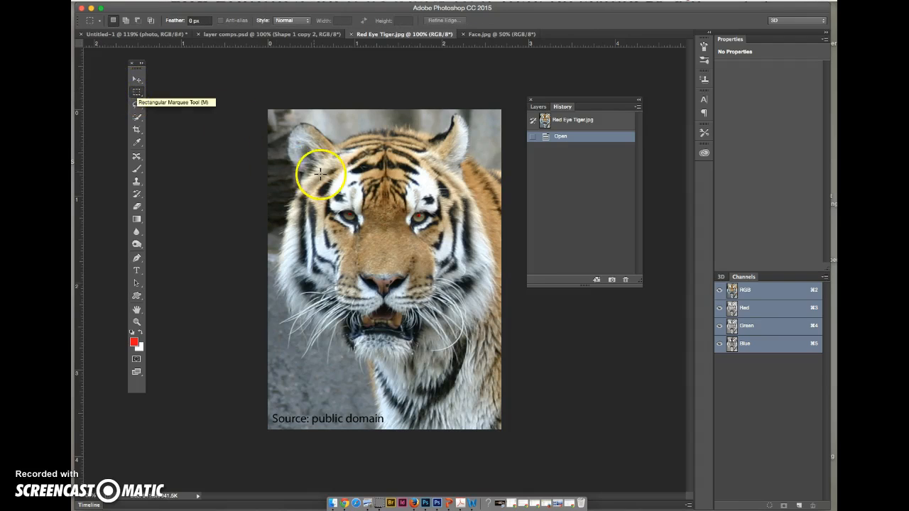
drag(292, 129, 426, 247)
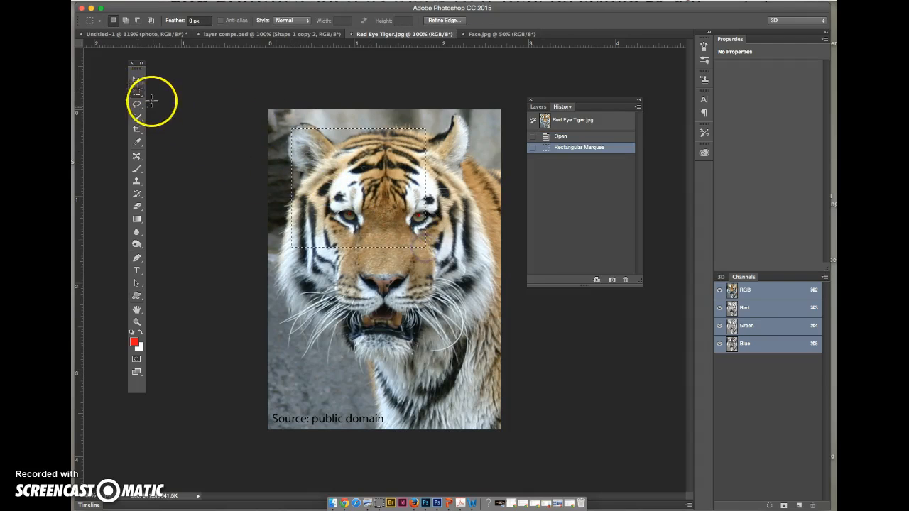
- Try to move the selected rectangle of pixels down over the tiger's muzzle, and undo the move
click(137, 80)
drag(372, 186, 399, 290)
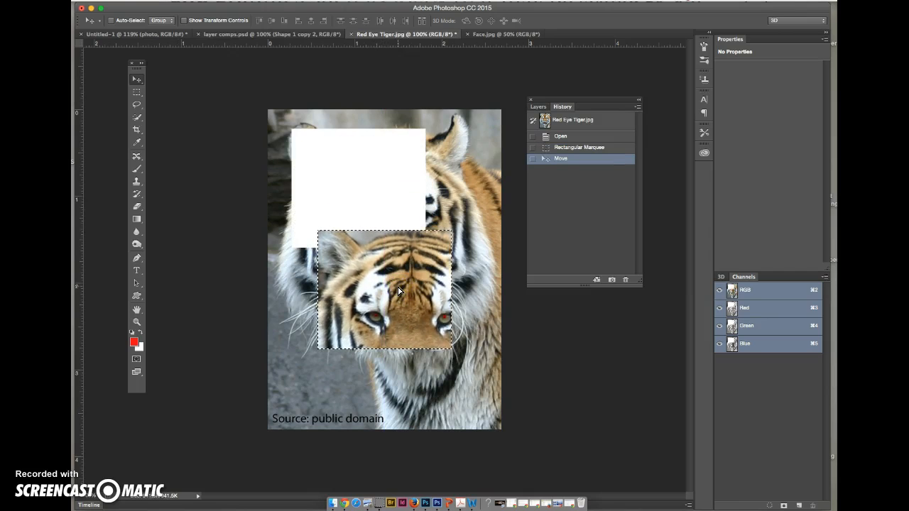
key(super+z)
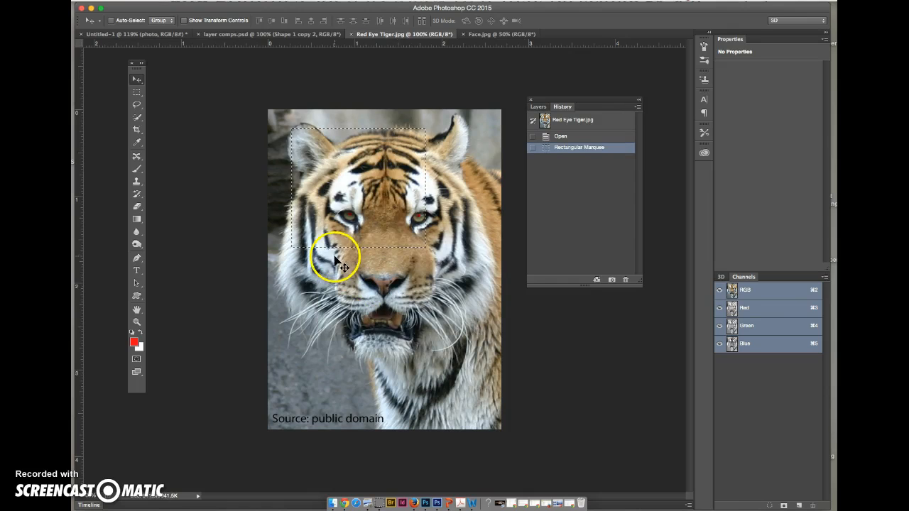
- Return to the Rectangular Marquee tool and undock its options bar so it floats just above the image
click(137, 93)
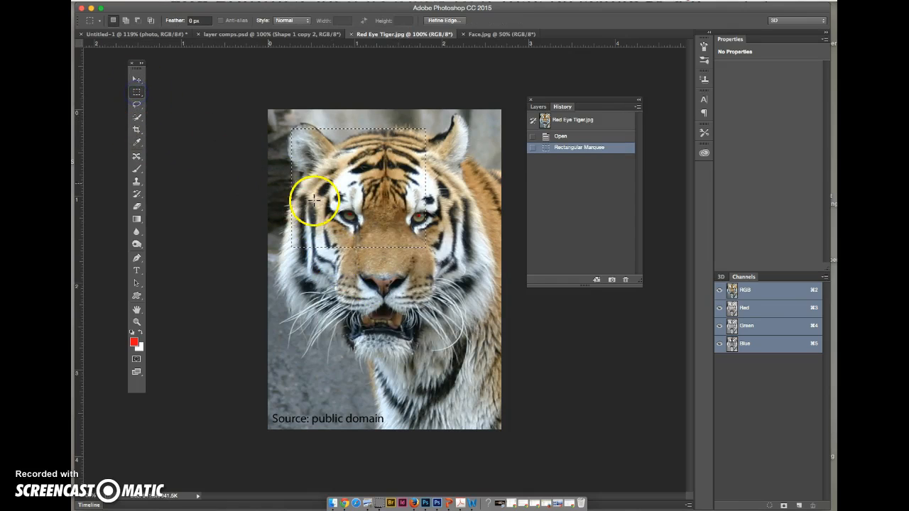
drag(83, 21, 164, 83)
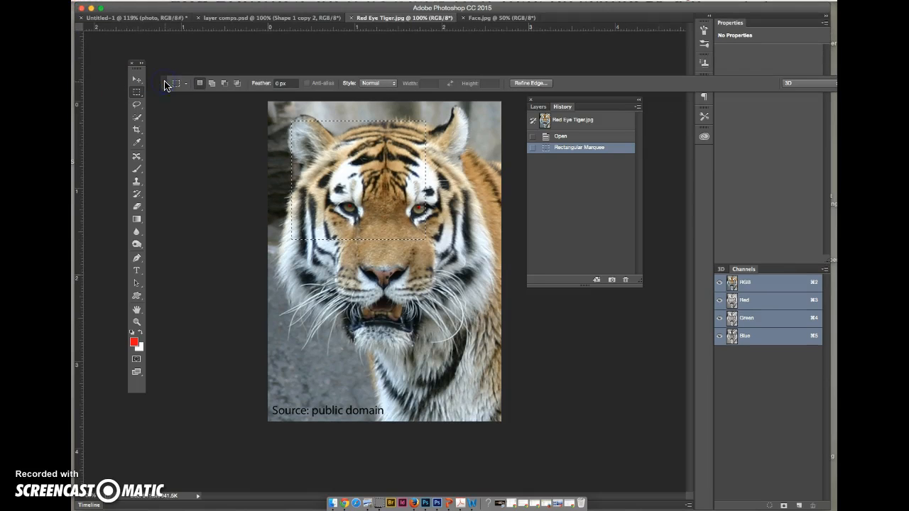
click(212, 85)
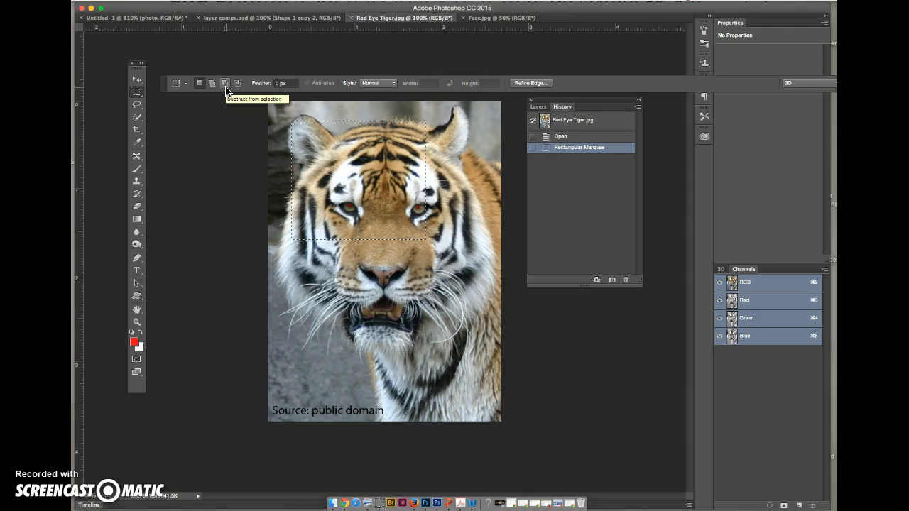
click(224, 85)
- Add two freehand Lasso areas around the tiger's nose, right cheek and chin to the rectangular selection
click(136, 105)
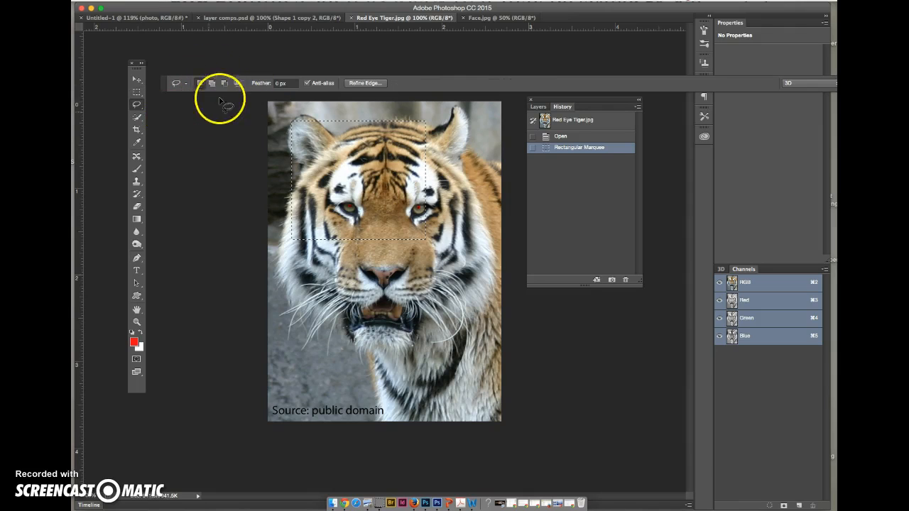
click(211, 83)
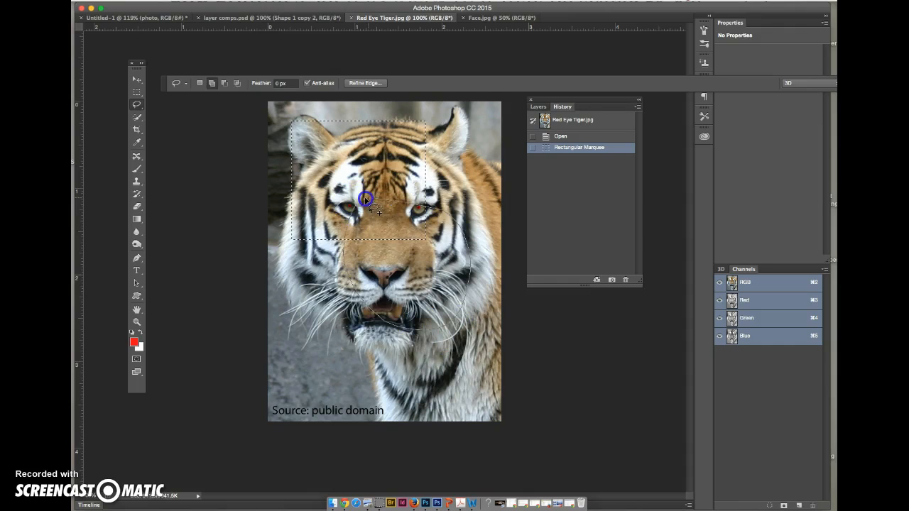
drag(366, 201, 370, 281)
drag(423, 294, 334, 277)
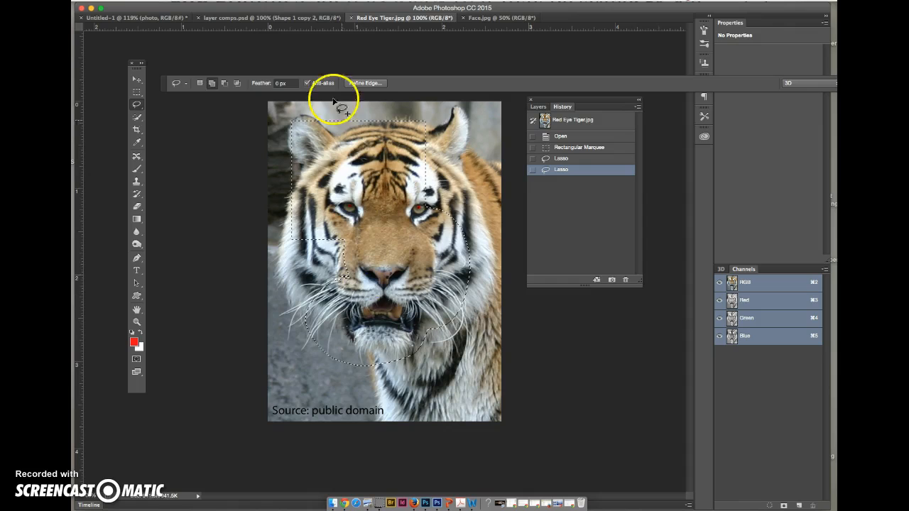
- Subtract two rounded Lasso areas from the selection, one on the forehead and one beside the nose
click(224, 83)
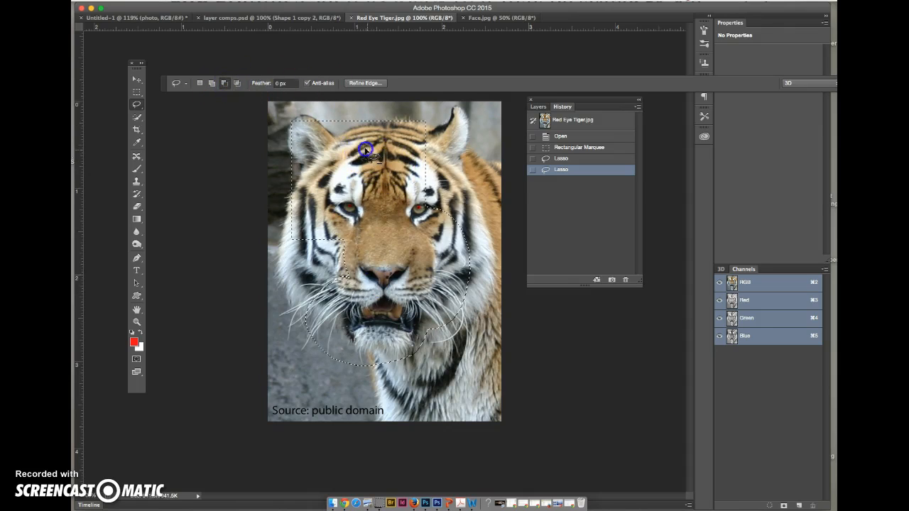
drag(401, 200, 409, 196)
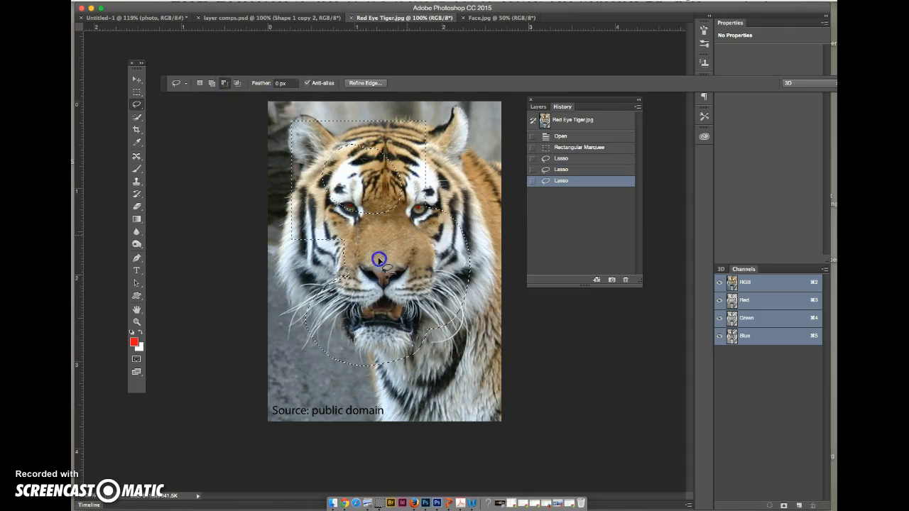
drag(436, 260, 430, 262)
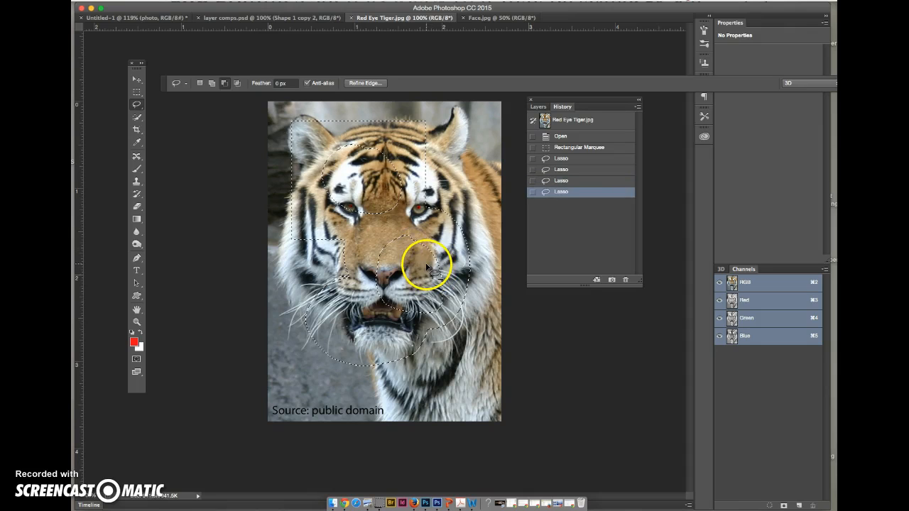
- Try to move the combined selection's pixels slightly to the right, and undo the move
click(136, 79)
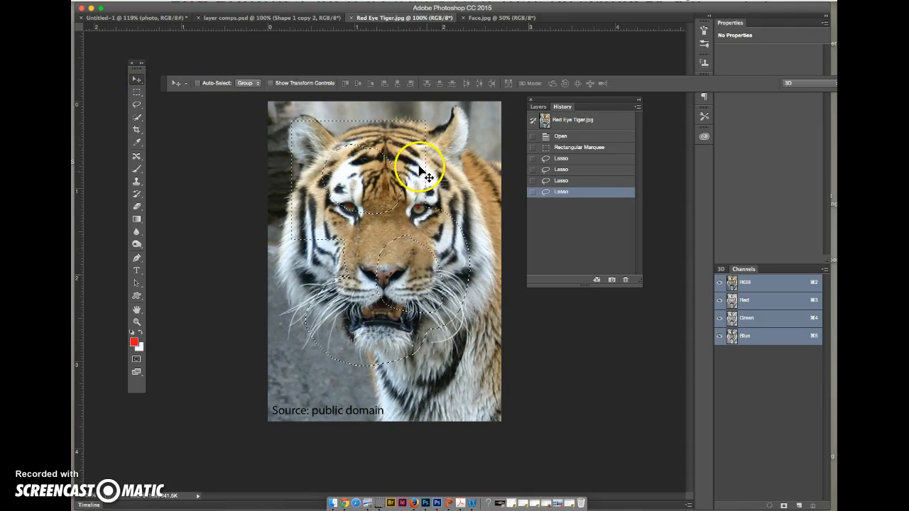
drag(425, 173, 448, 173)
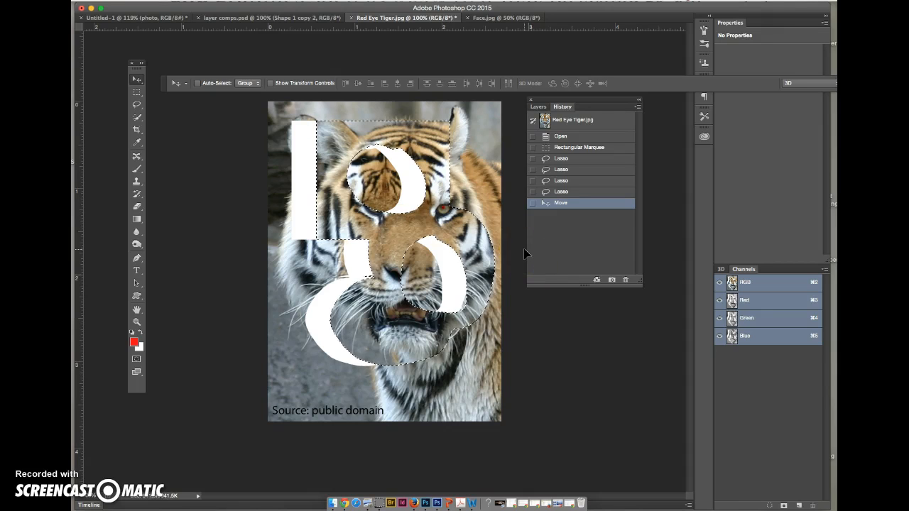
key(super+z)
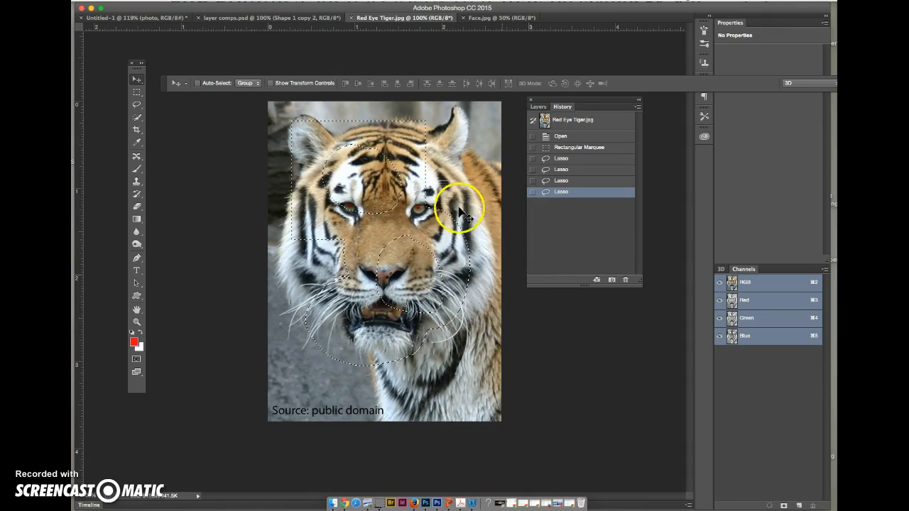
- Clear the selection and draw a rectangular marquee with a 20 px feather over the tiger's forehead and eyes
click(134, 92)
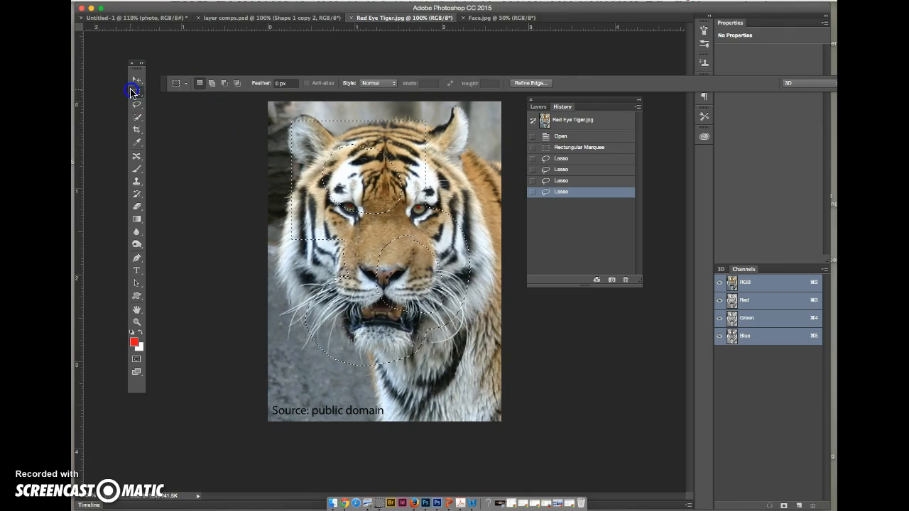
click(288, 83)
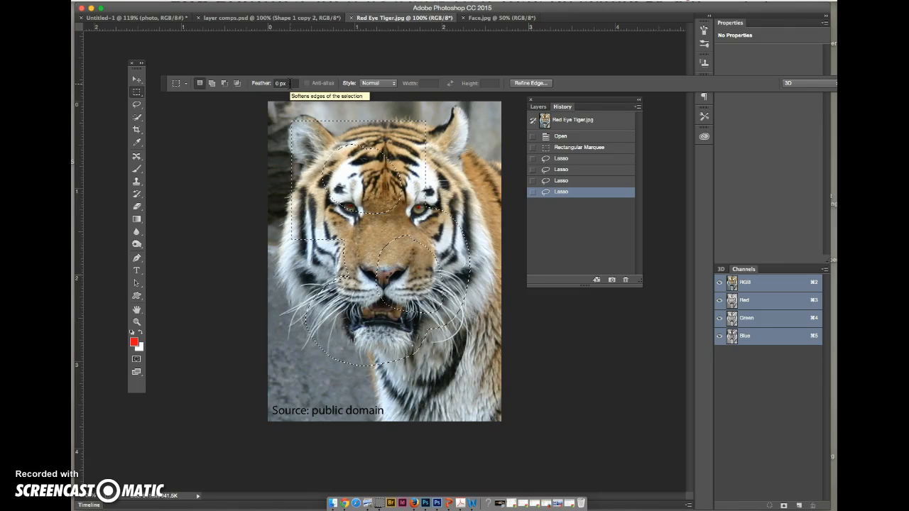
click(408, 150)
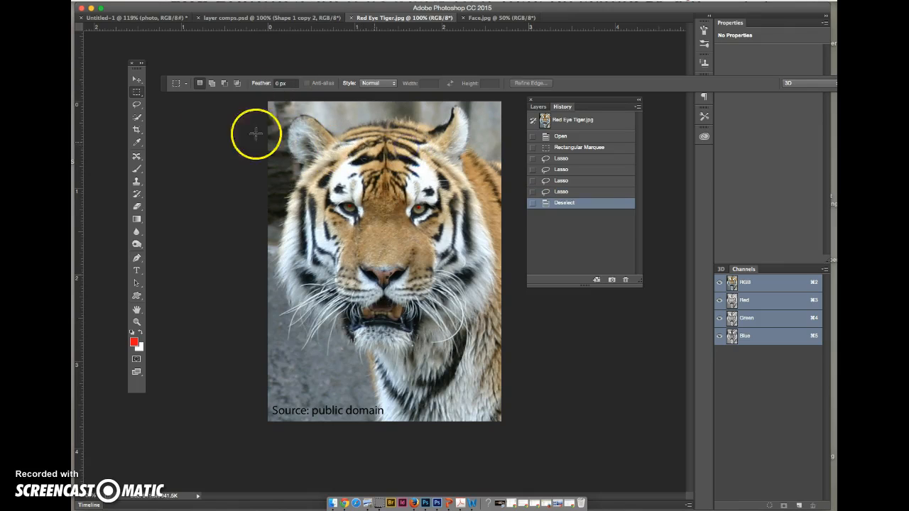
click(288, 83)
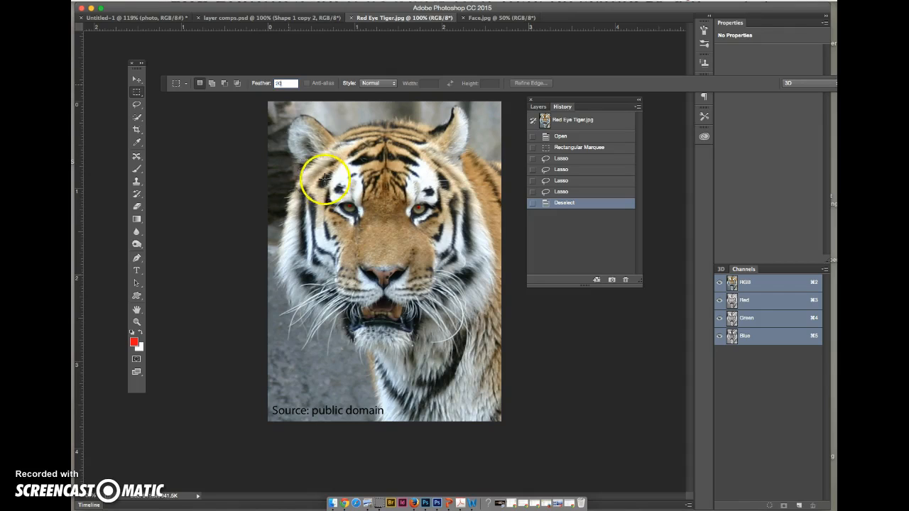
drag(297, 142, 447, 247)
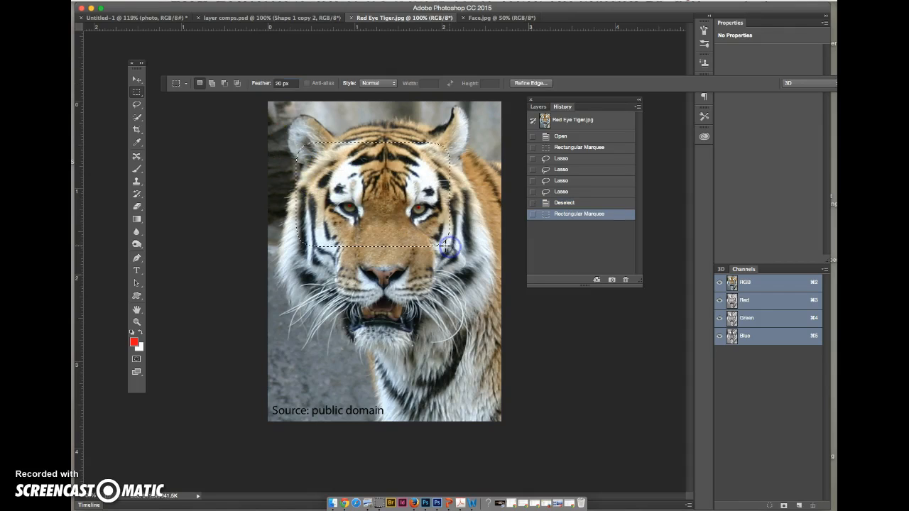
- Try to move the feathered selection's pixels down over the tiger's muzzle, and undo the move
click(137, 79)
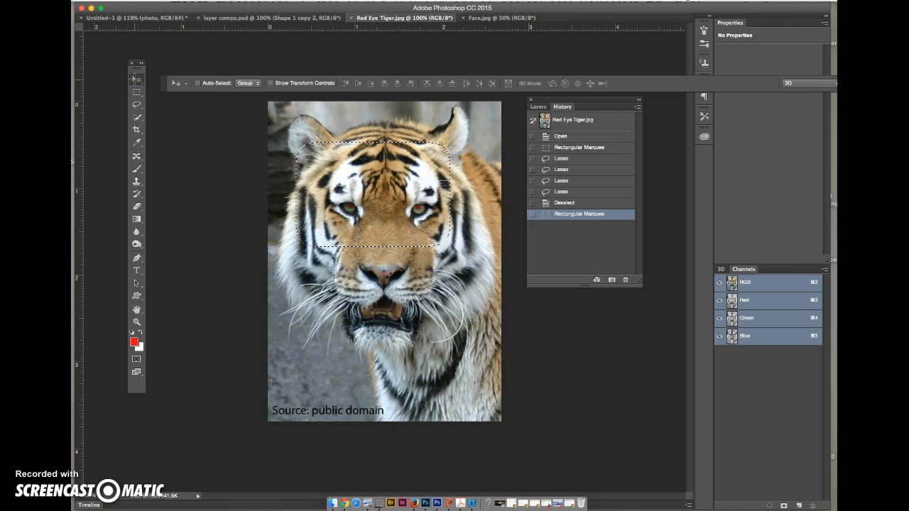
drag(380, 181, 395, 254)
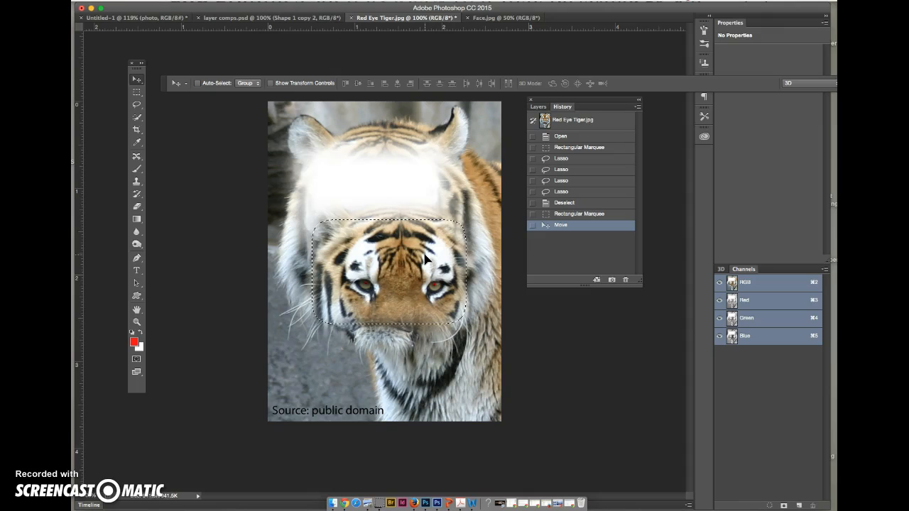
key(super+z)
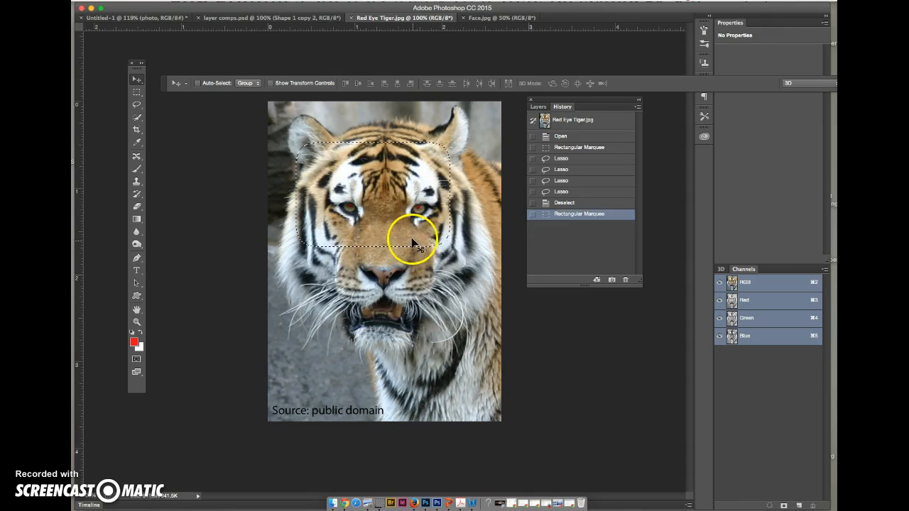
- Clear the feathered selection and set the Rectangular Marquee tool's feather to 0 px
click(137, 91)
click(296, 84)
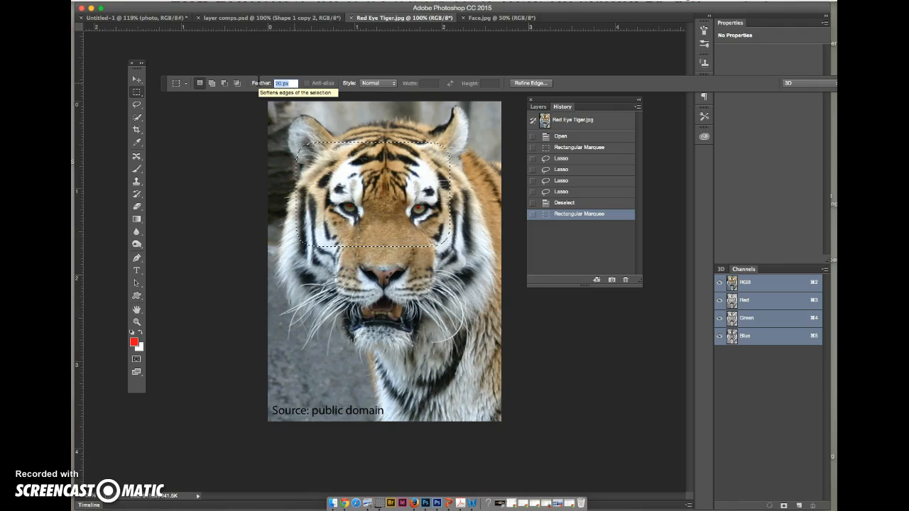
click(262, 111)
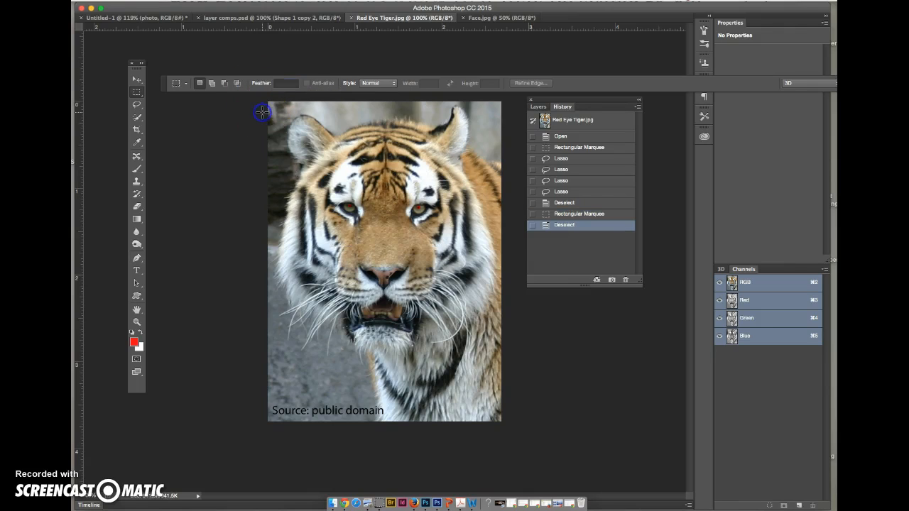
click(346, 262)
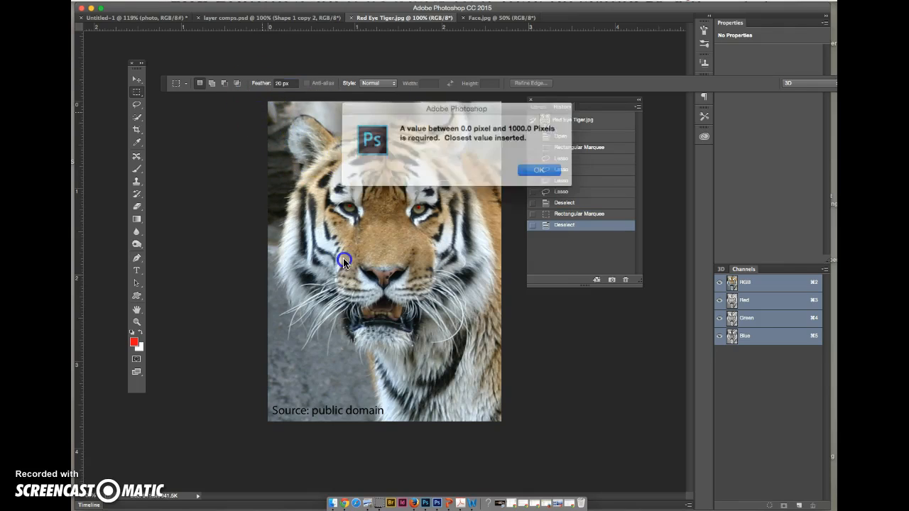
click(522, 168)
click(376, 160)
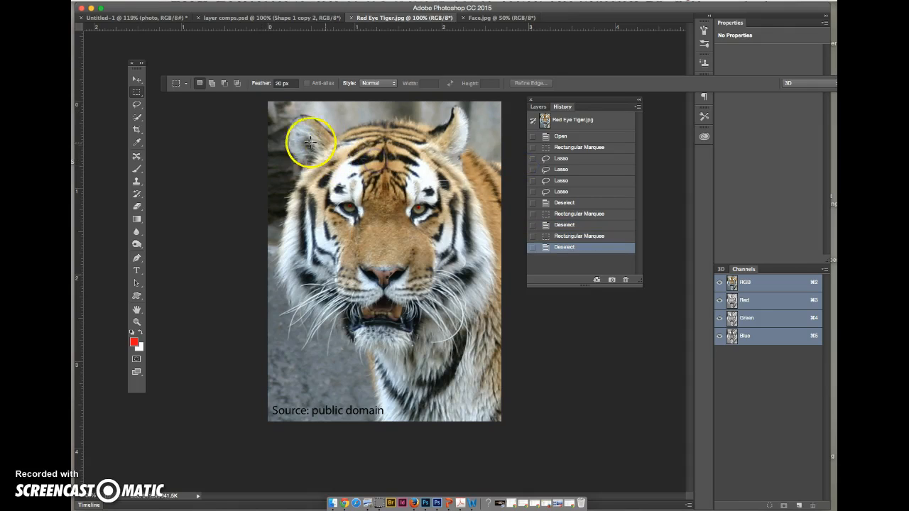
click(262, 83)
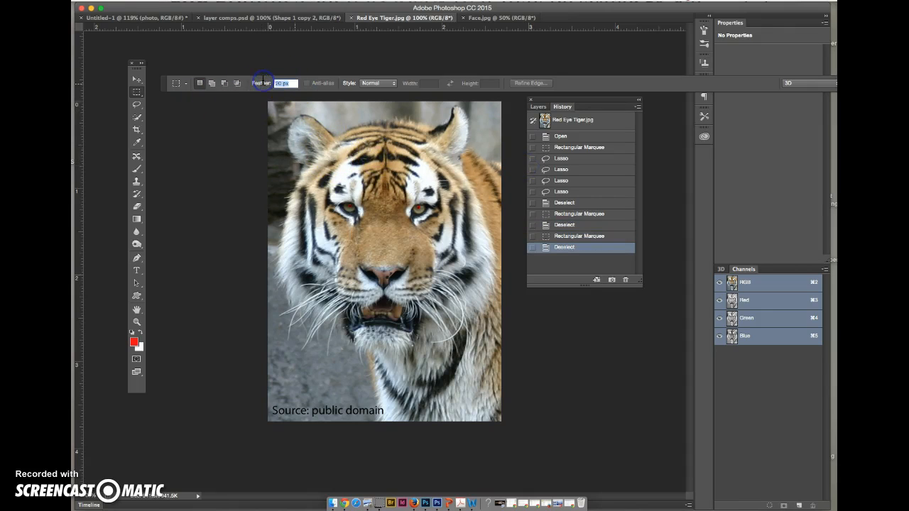
text(0)
click(269, 84)
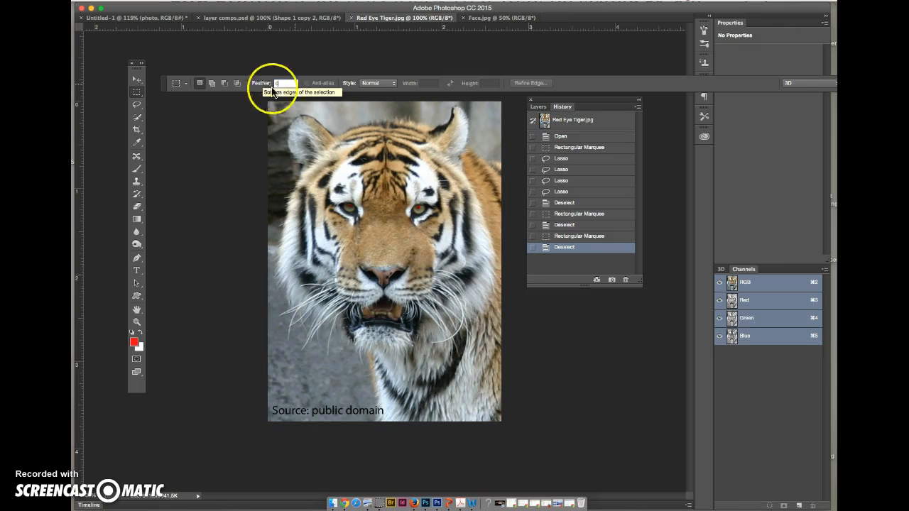
- Draw an unfeathered rectangular selection around the tiger's whole face, and deselect it
drag(289, 133, 462, 348)
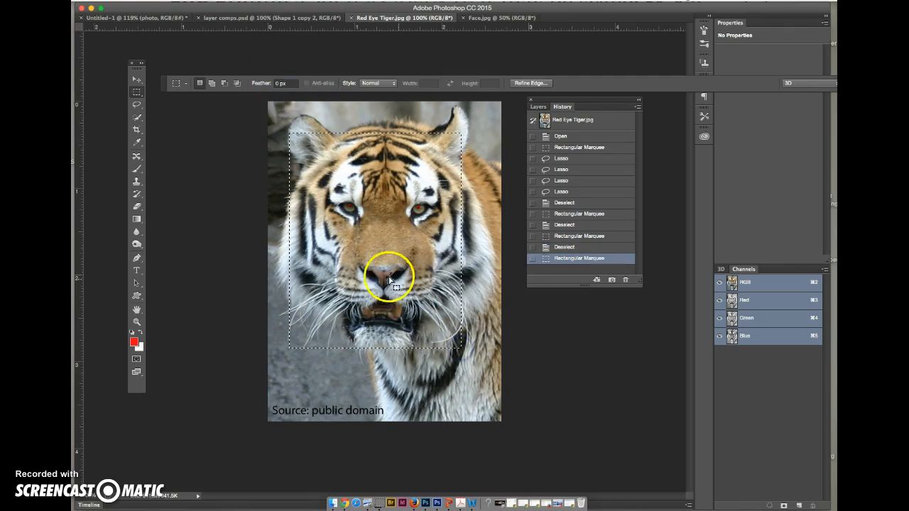
click(339, 125)
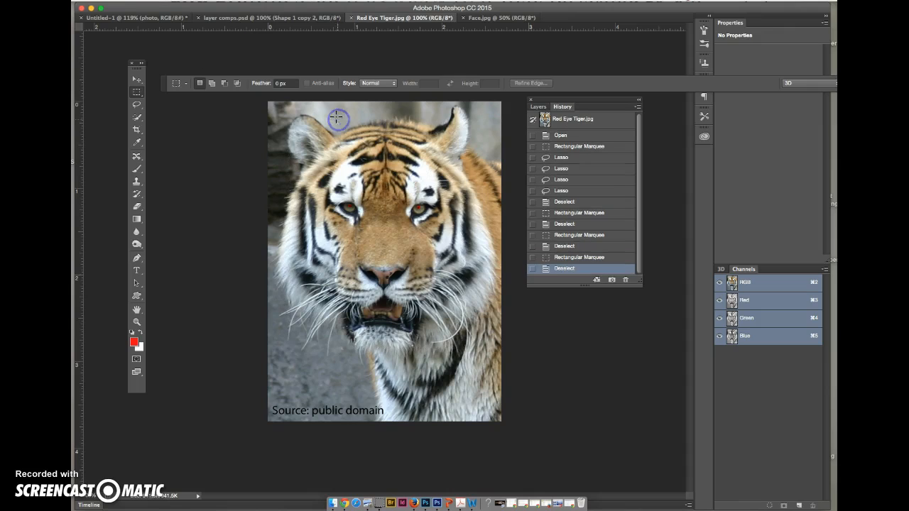
- Brush over the tiger's ears, face, chest and body with the Quick Selection tool at brush size 30
click(138, 106)
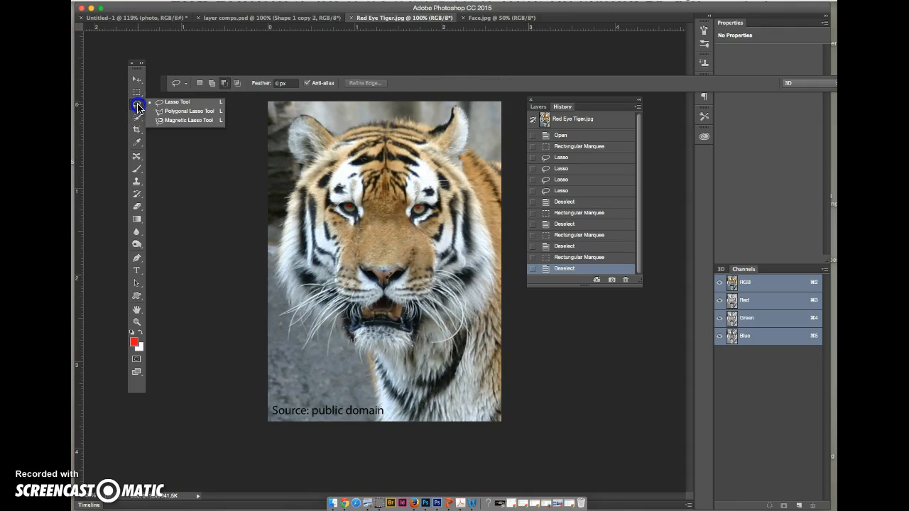
click(137, 118)
click(179, 116)
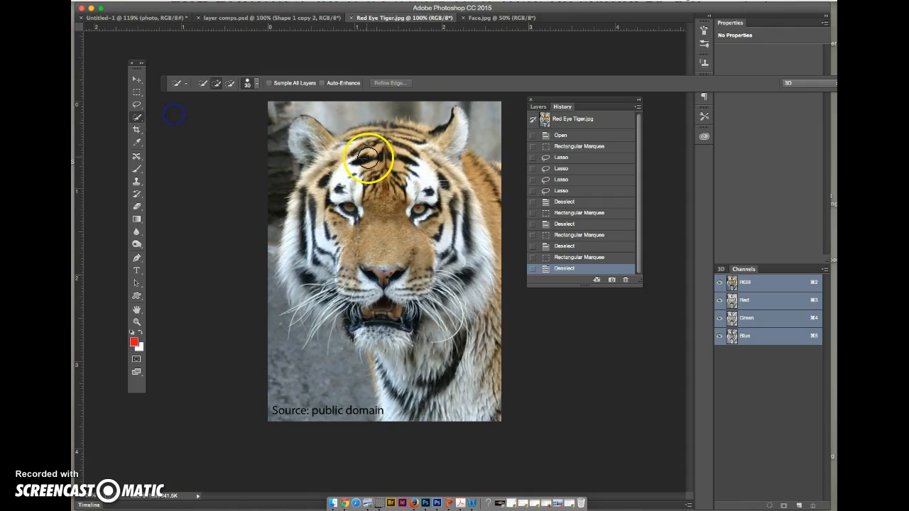
mouse_move(304, 126)
mouse_down()
mouse_move(350, 172)
mouse_move(380, 179)
mouse_move(403, 156)
mouse_move(400, 135)
mouse_move(357, 137)
mouse_move(439, 143)
mouse_up()
mouse_move(388, 199)
mouse_down()
mouse_move(336, 181)
mouse_move(326, 187)
mouse_move(316, 241)
mouse_move(351, 281)
mouse_move(414, 273)
mouse_move(438, 299)
mouse_move(440, 402)
mouse_up()
mouse_move(386, 284)
mouse_down()
mouse_move(381, 334)
mouse_move(398, 412)
mouse_up()
mouse_move(451, 160)
mouse_down()
mouse_move(487, 243)
mouse_move(485, 402)
mouse_up()
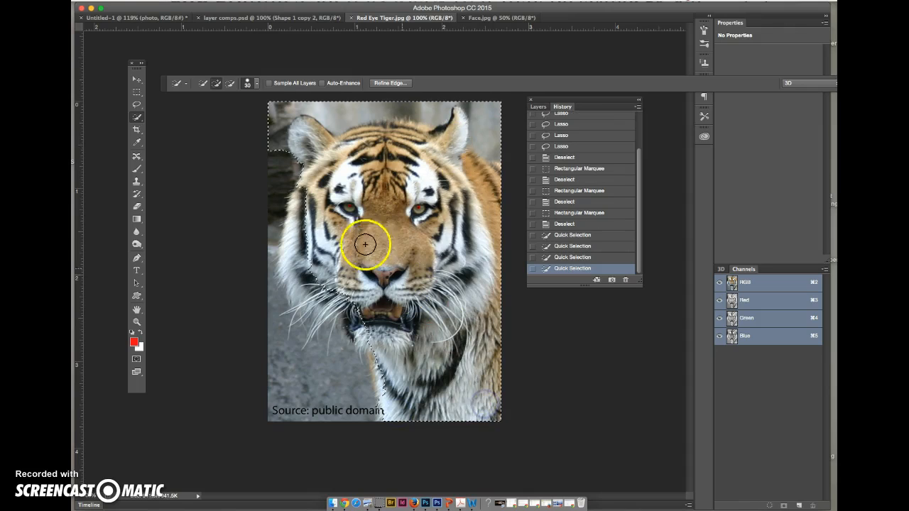
- Extend the quick selection over the tiger's cheek and the grey background beside it, and clear the selection
drag(308, 190, 296, 218)
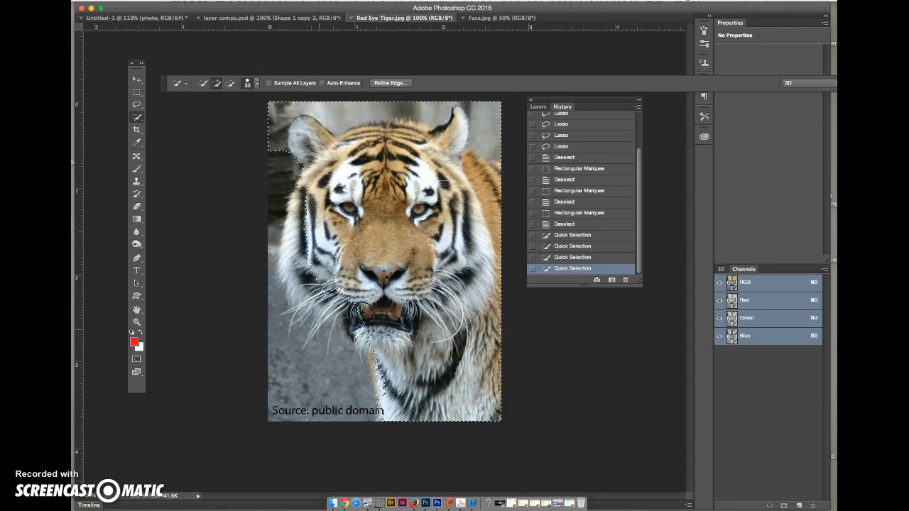
click(305, 224)
mouse_move(305, 225)
mouse_down()
mouse_move(299, 208)
mouse_move(290, 228)
mouse_move(294, 419)
mouse_up()
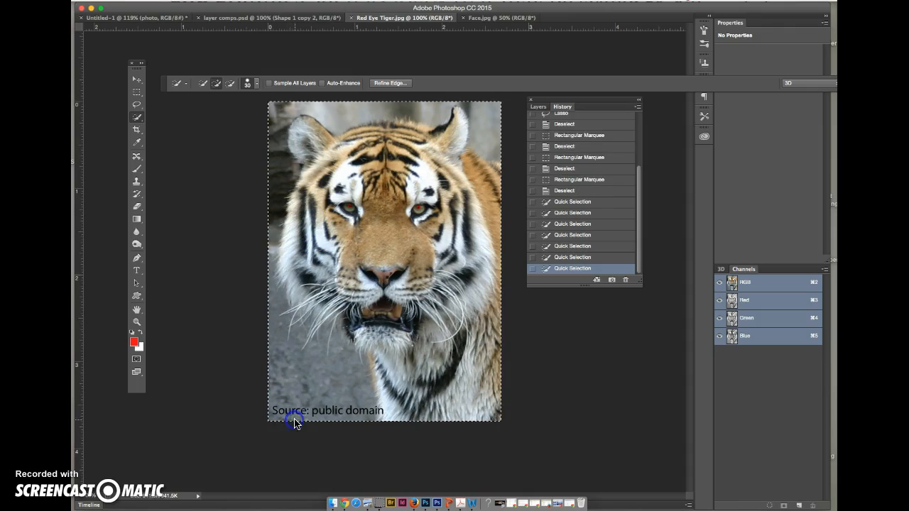
key(super+d)
- Trace the tiger's head and body with the Magnetic Lasso, from the back around the ears, cheek, chin and photo edges, and close the selection
click(136, 108)
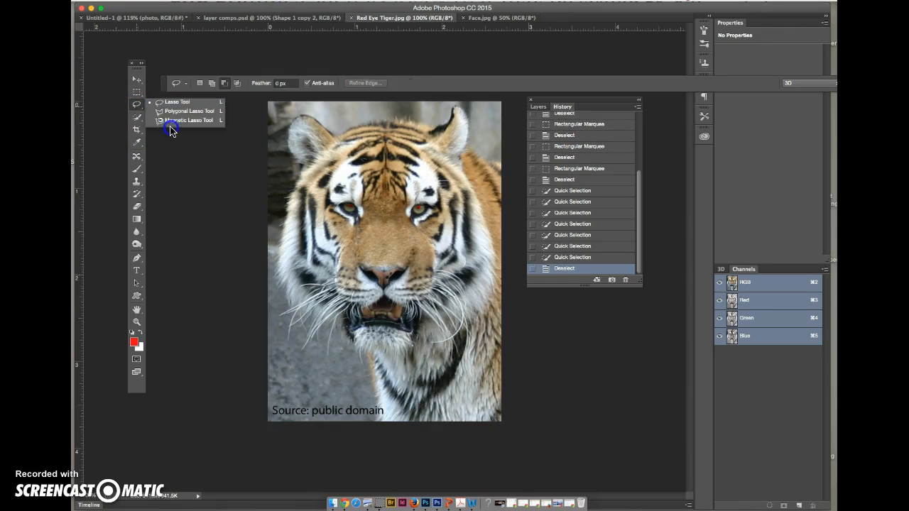
click(171, 126)
click(495, 163)
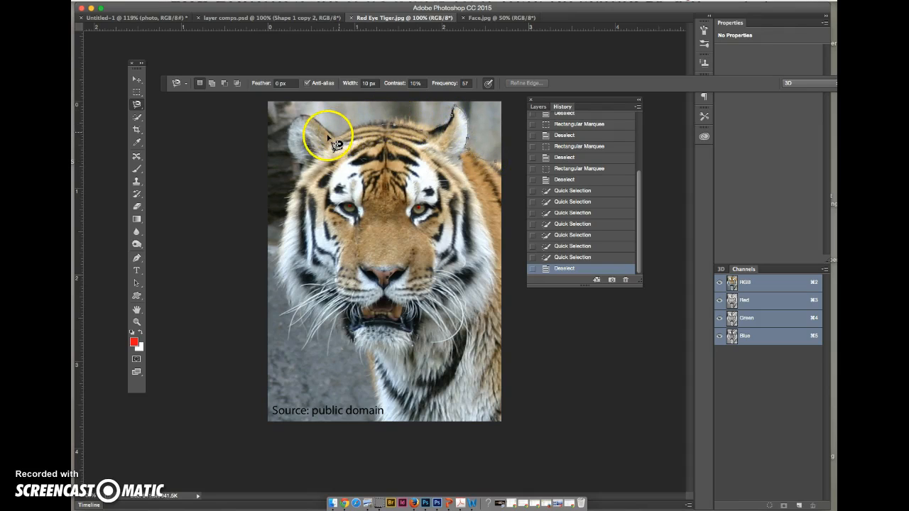
click(290, 122)
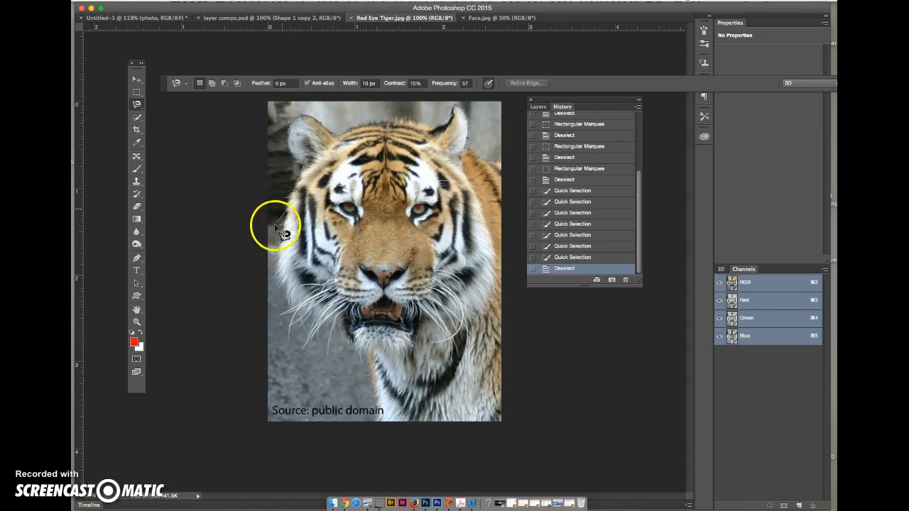
click(290, 310)
click(346, 333)
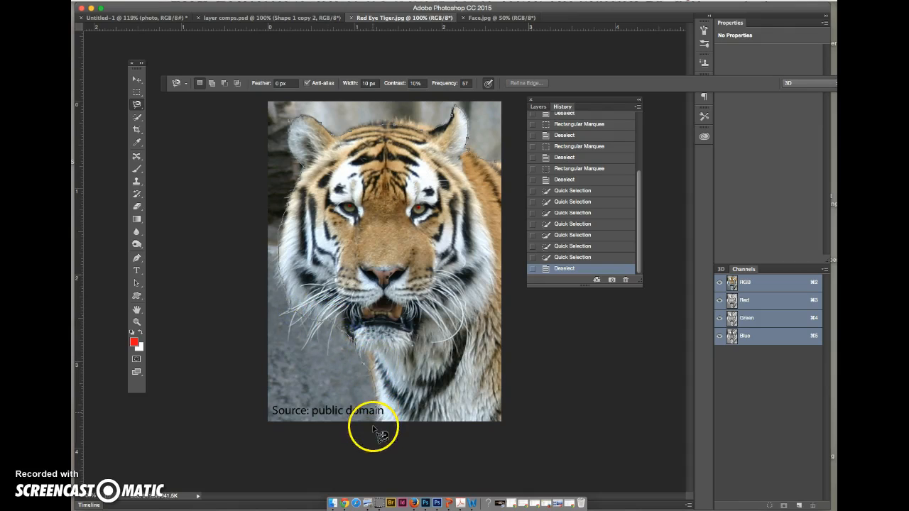
click(505, 427)
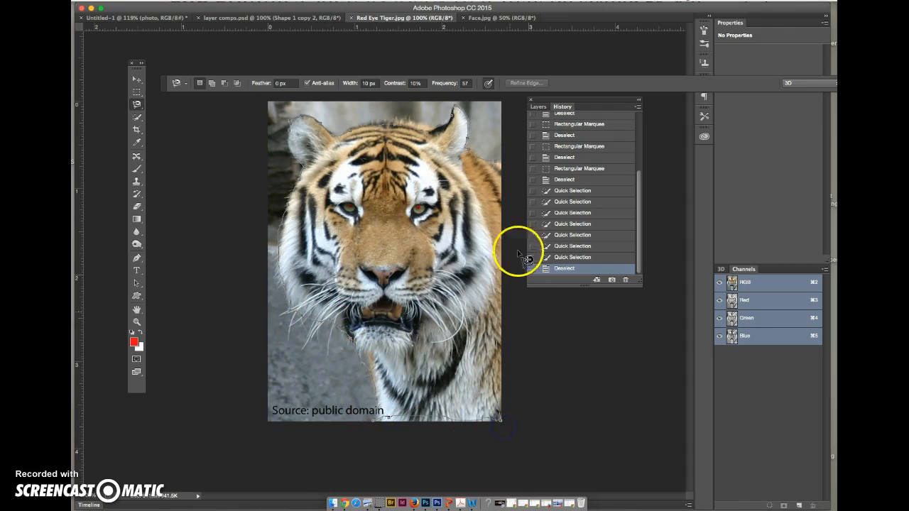
click(501, 102)
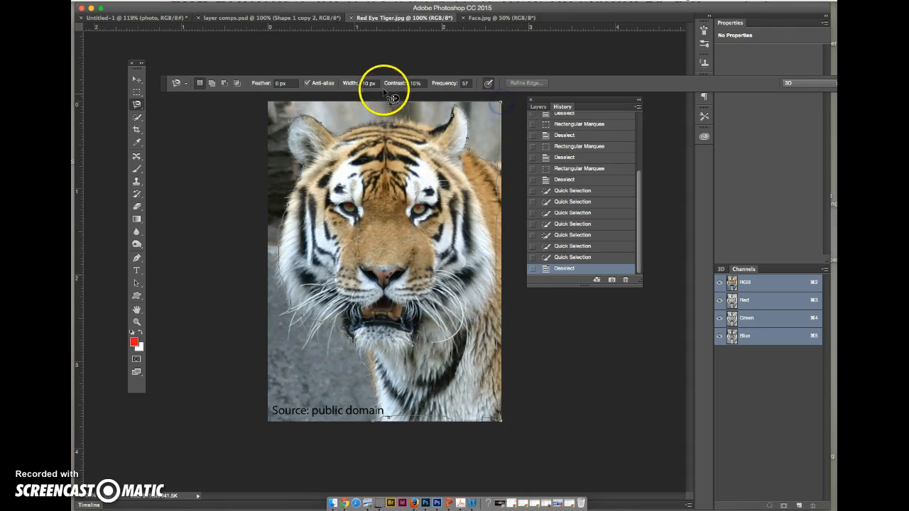
double_click(495, 164)
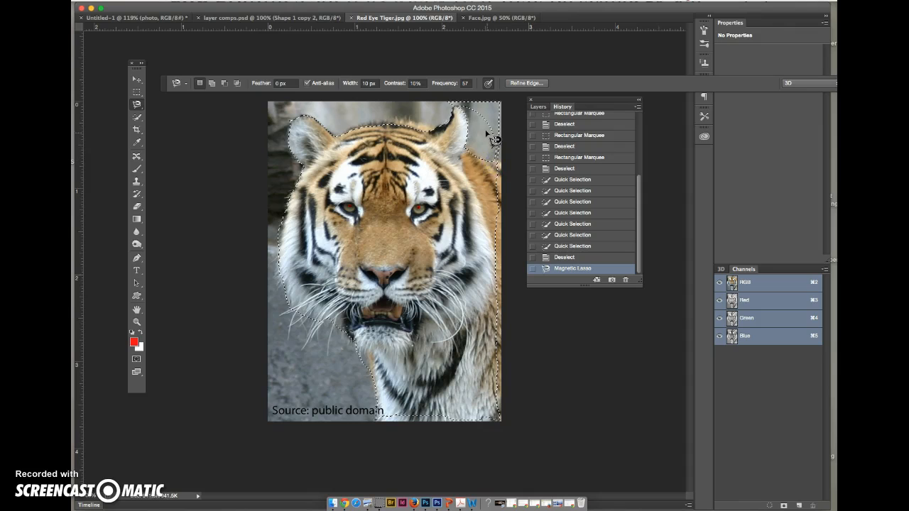
- Subtract the background area between the ear and the tiger's back from the selection, using the Magnetic Lasso and the freehand Lasso
click(211, 84)
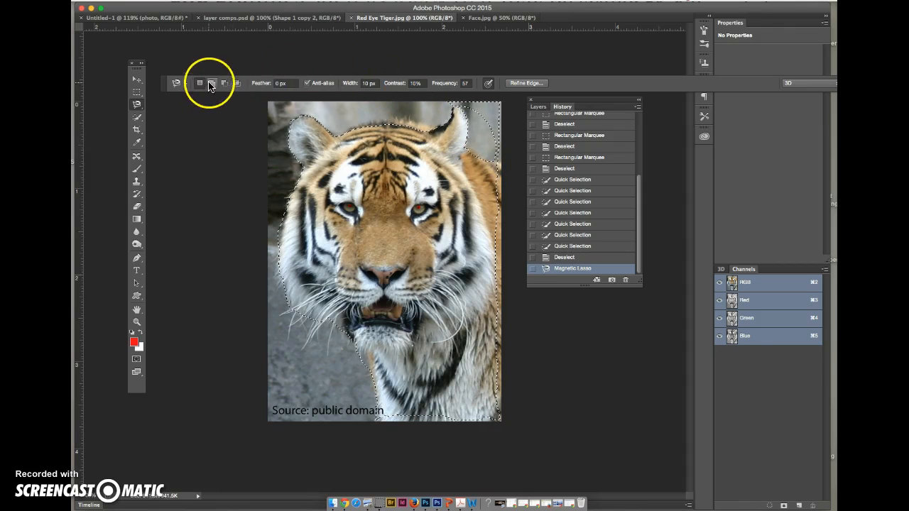
click(224, 84)
click(449, 107)
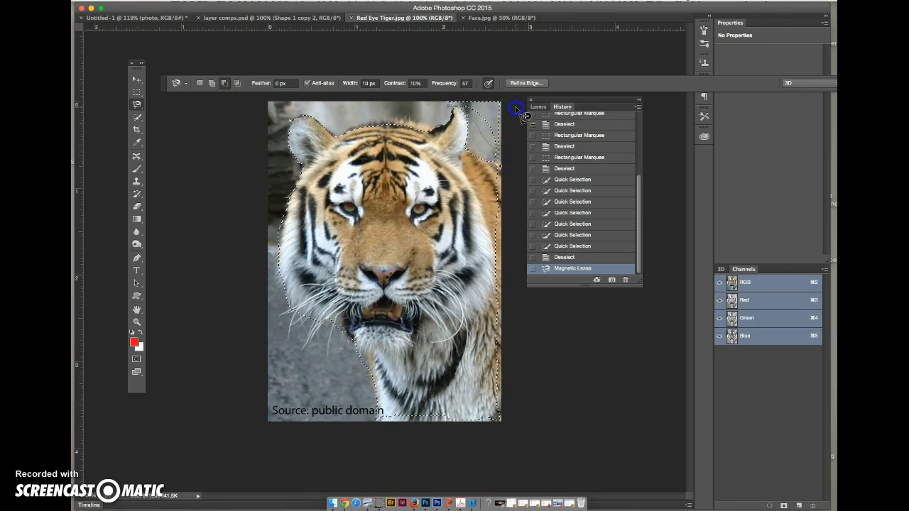
click(458, 113)
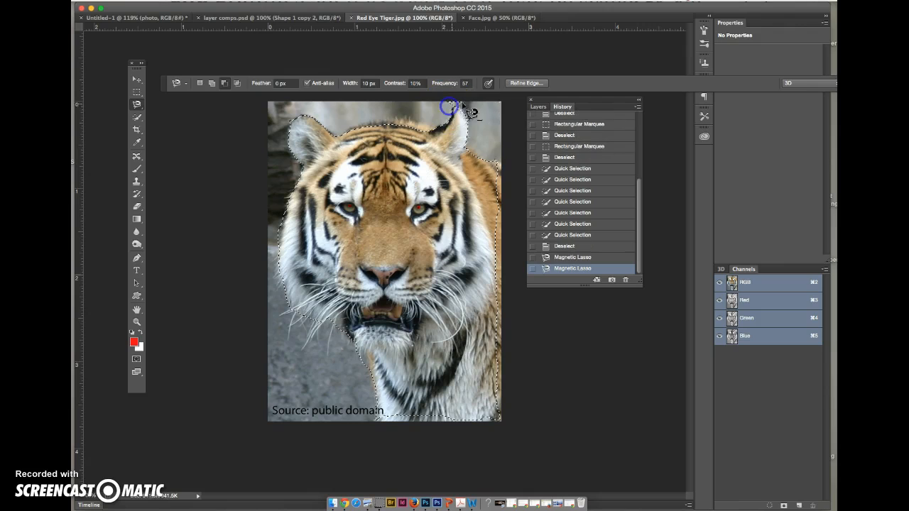
drag(137, 106, 174, 103)
mouse_move(468, 95)
mouse_down()
mouse_move(453, 94)
mouse_move(524, 154)
mouse_up()
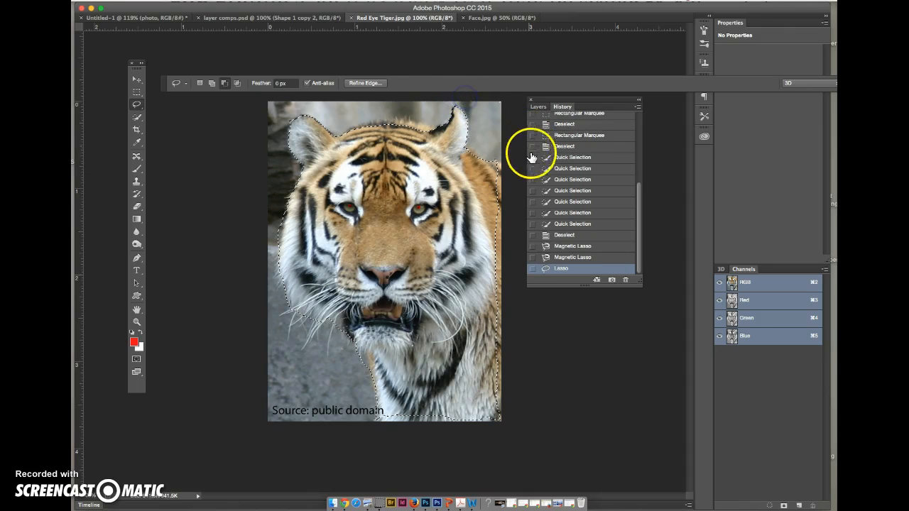
- Add the missed strip of the tiger's body along the photo's edge to the selection with the Lasso
click(212, 83)
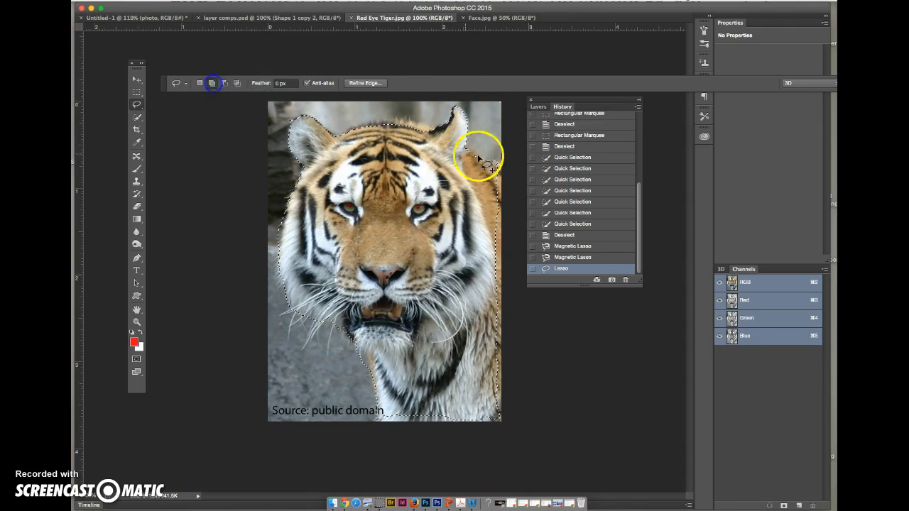
drag(515, 204, 529, 399)
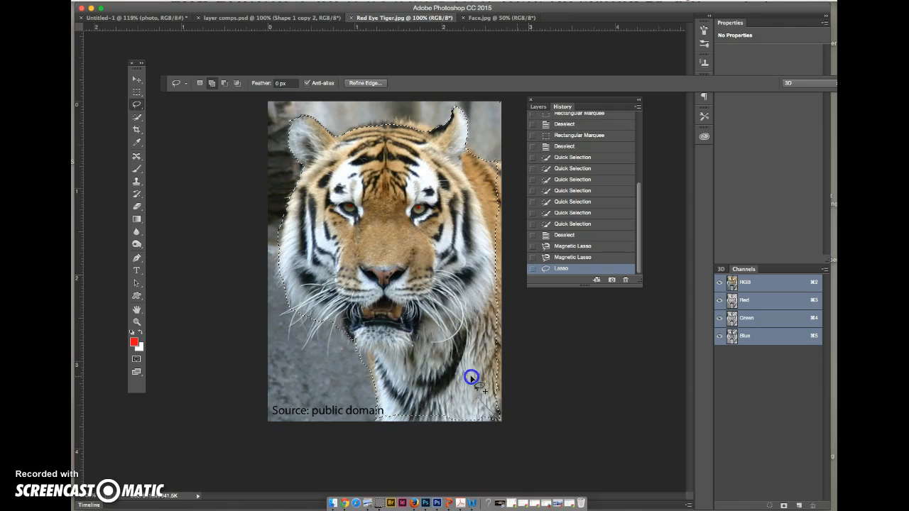
drag(492, 168, 492, 169)
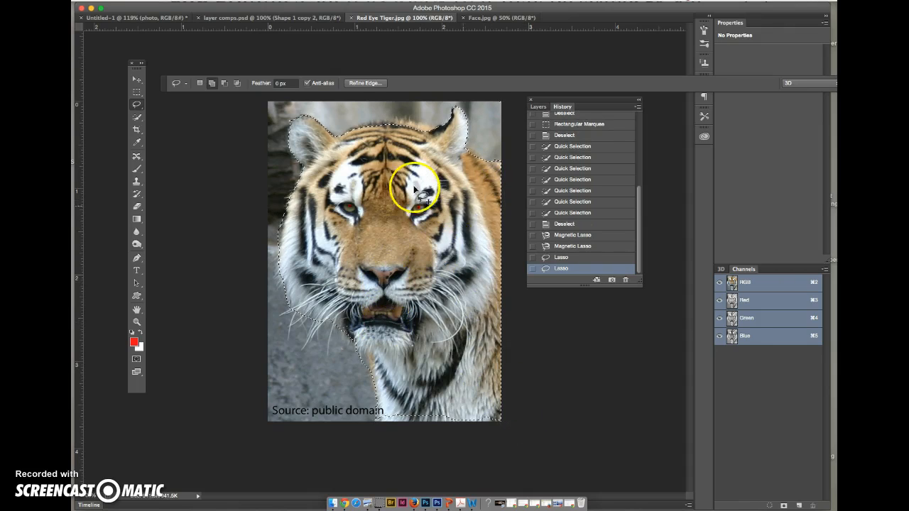
- Open Refine Edge for the selection and brush the Refine Radius tool over the cheek fur, whiskers, chin and neck edge
click(368, 83)
drag(395, 107, 527, 109)
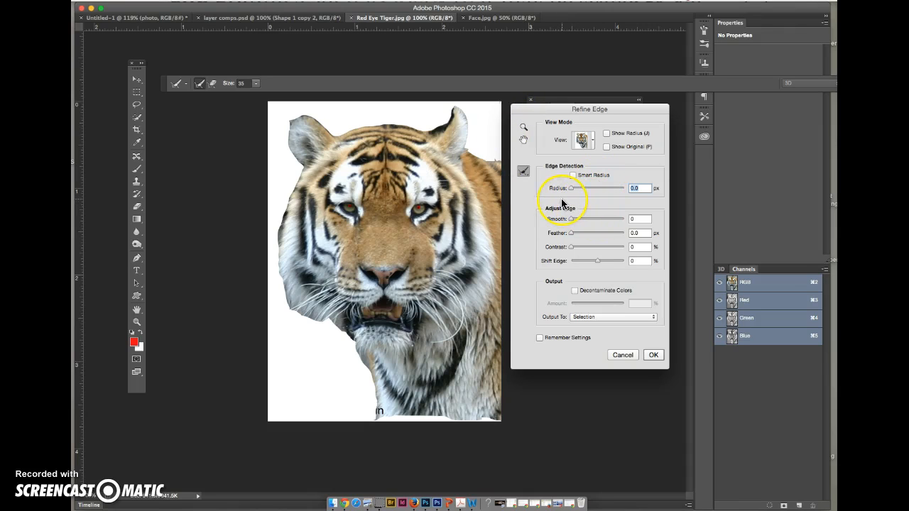
click(523, 175)
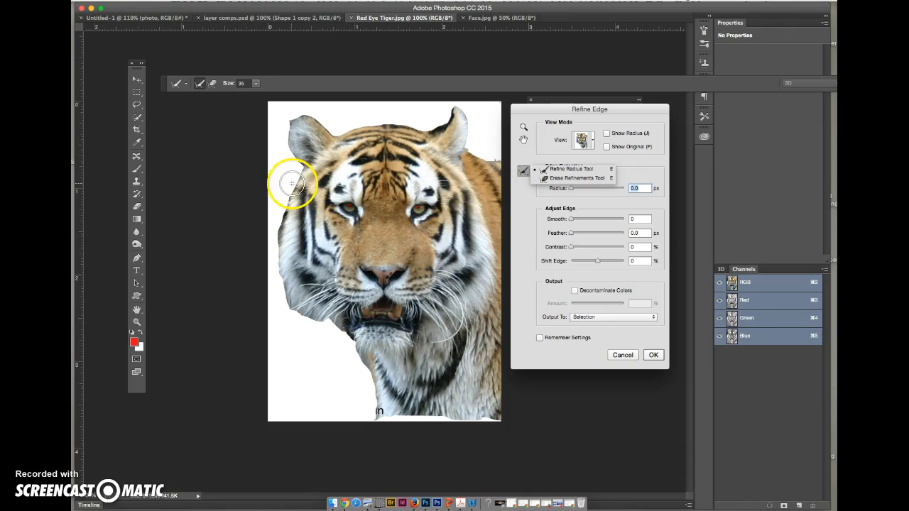
click(286, 210)
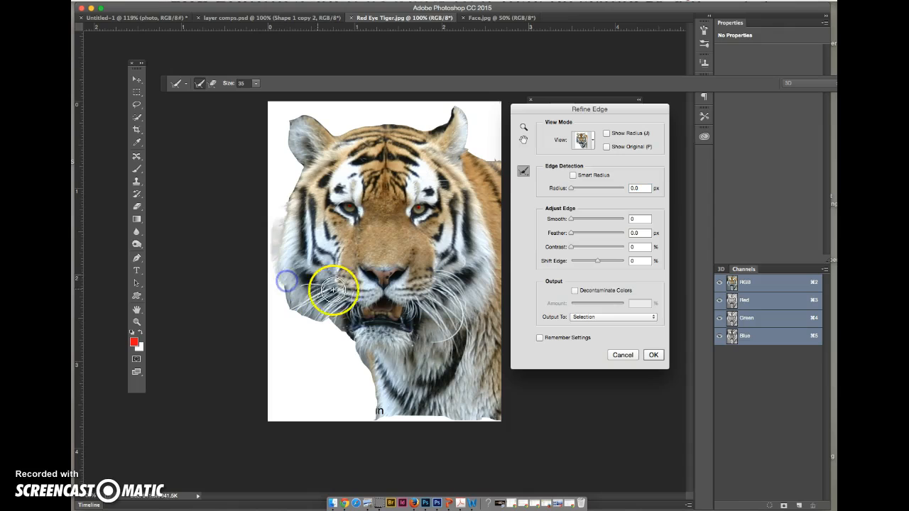
mouse_move(291, 300)
mouse_down()
mouse_move(304, 319)
mouse_move(341, 319)
mouse_move(320, 318)
mouse_move(313, 301)
mouse_up()
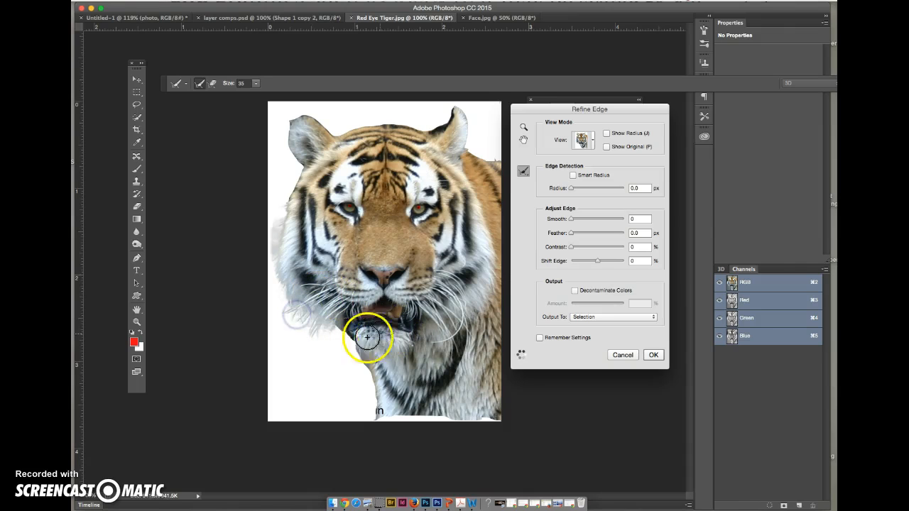
drag(360, 339, 365, 359)
drag(380, 414, 380, 415)
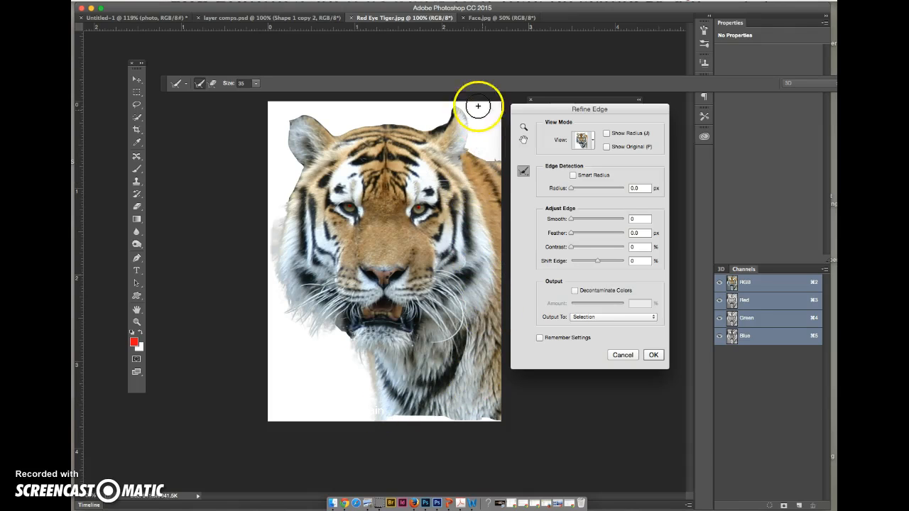
- Brush the Refine Radius tool along both ears, the upper cheek and the top of the tiger's head
click(454, 116)
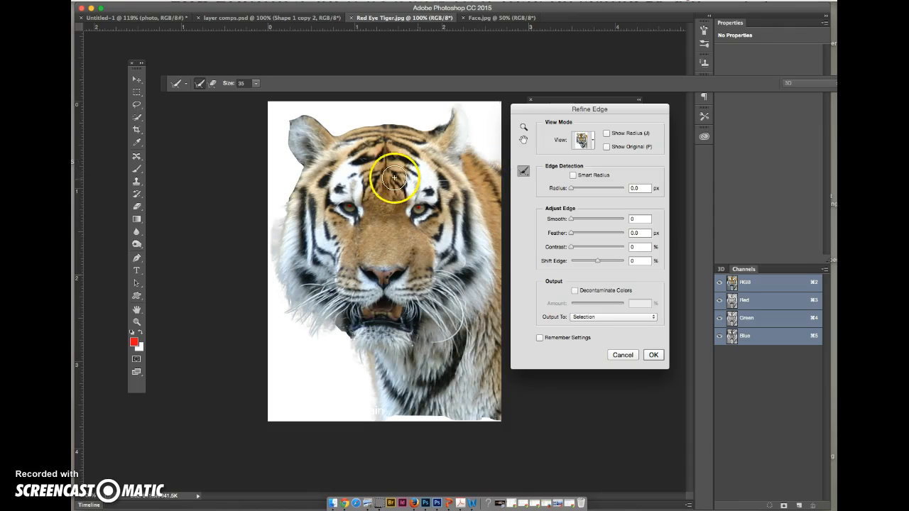
click(327, 132)
mouse_move(294, 120)
mouse_down()
mouse_move(288, 138)
mouse_move(309, 164)
mouse_up()
drag(295, 195, 293, 202)
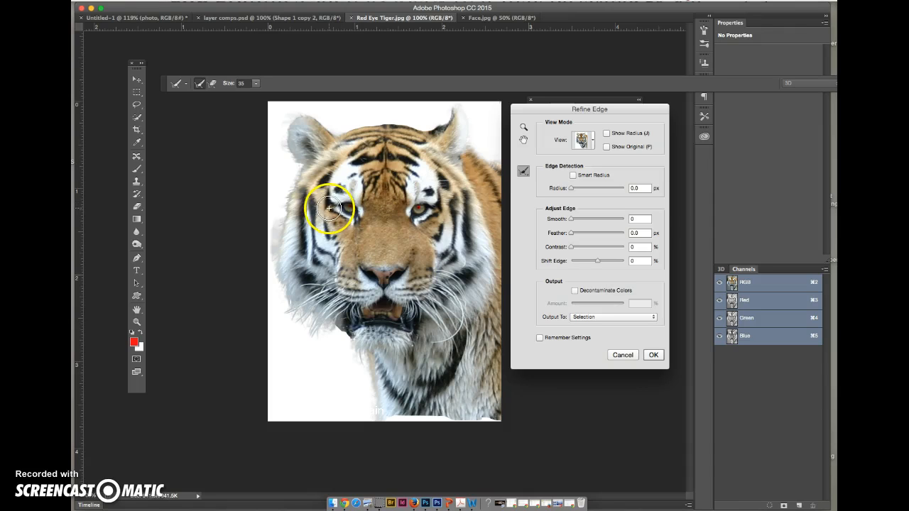
click(423, 130)
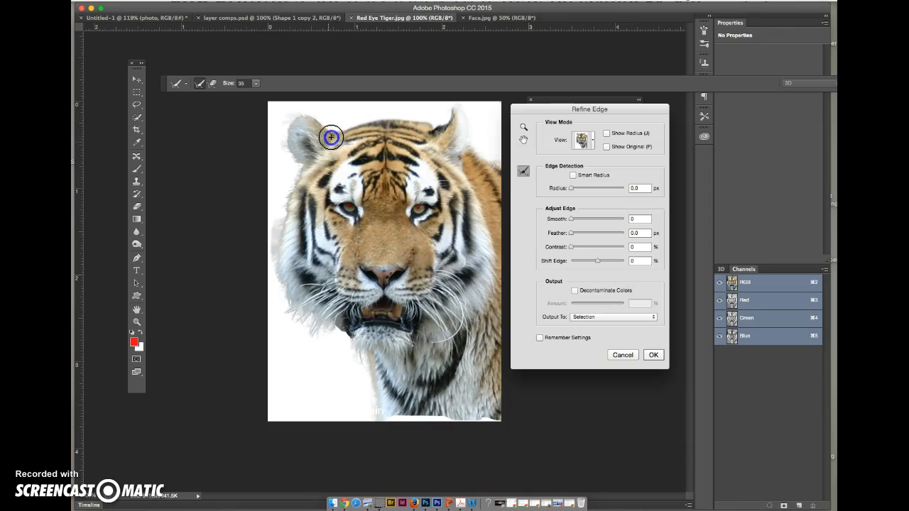
mouse_move(352, 130)
mouse_down()
mouse_move(419, 128)
mouse_move(376, 125)
mouse_up()
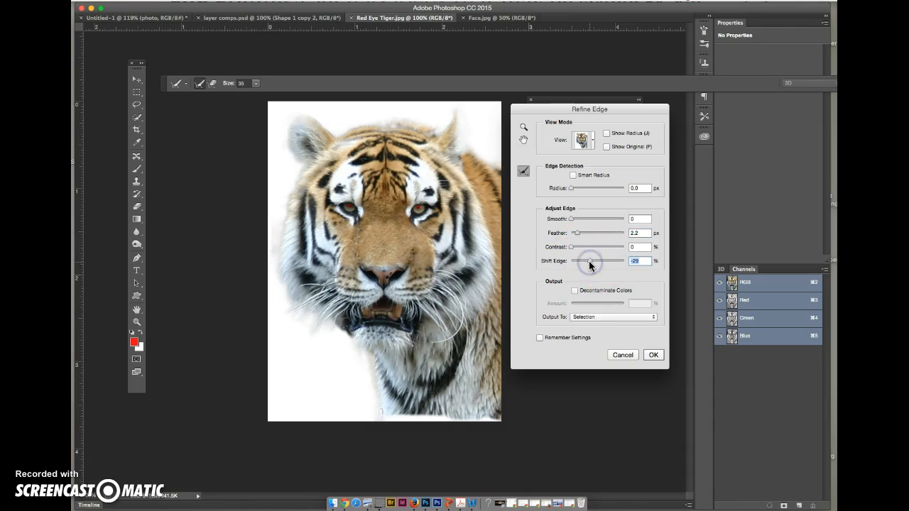
- Set Shift Edge to -2%, enable Decontaminate Colors, and output the refined selection to a new layer with a layer mask
drag(589, 264, 598, 265)
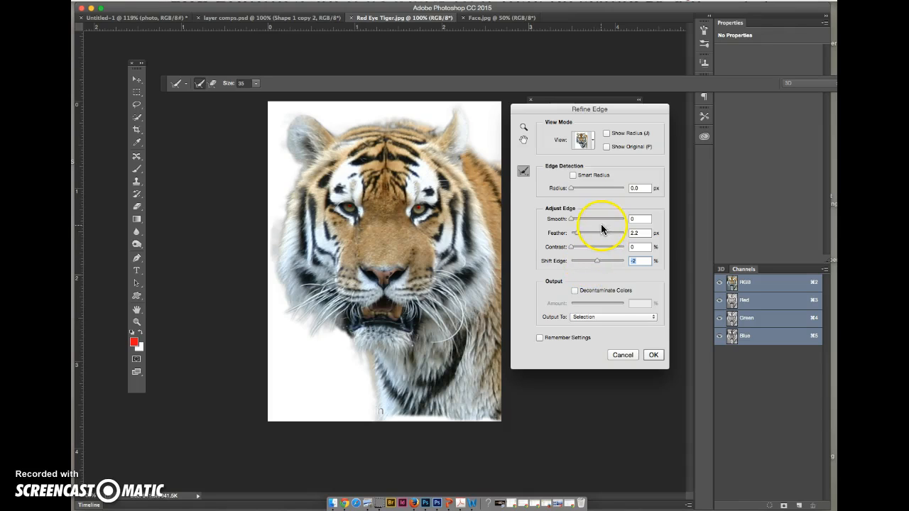
click(575, 292)
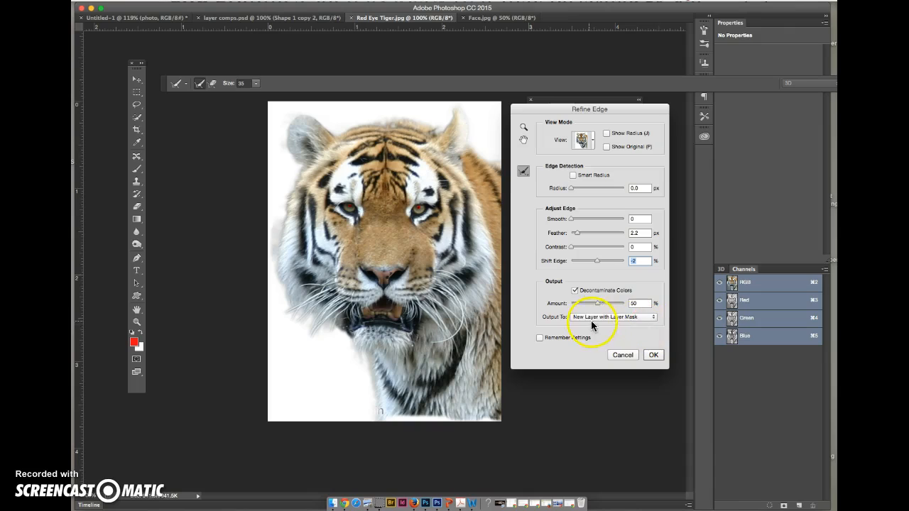
click(627, 321)
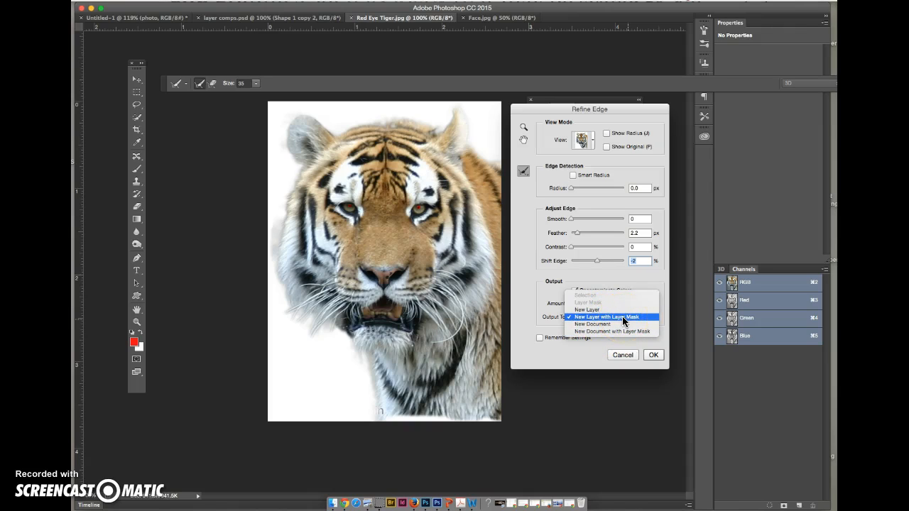
click(622, 316)
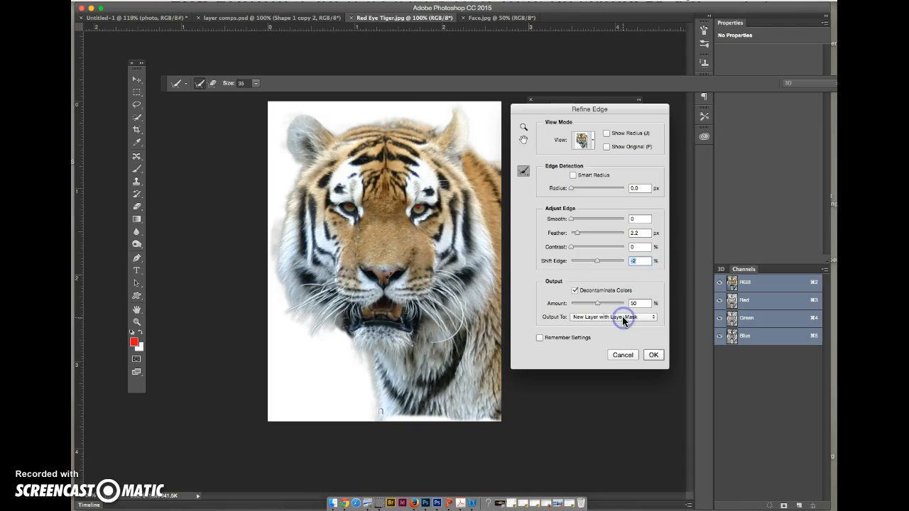
click(652, 355)
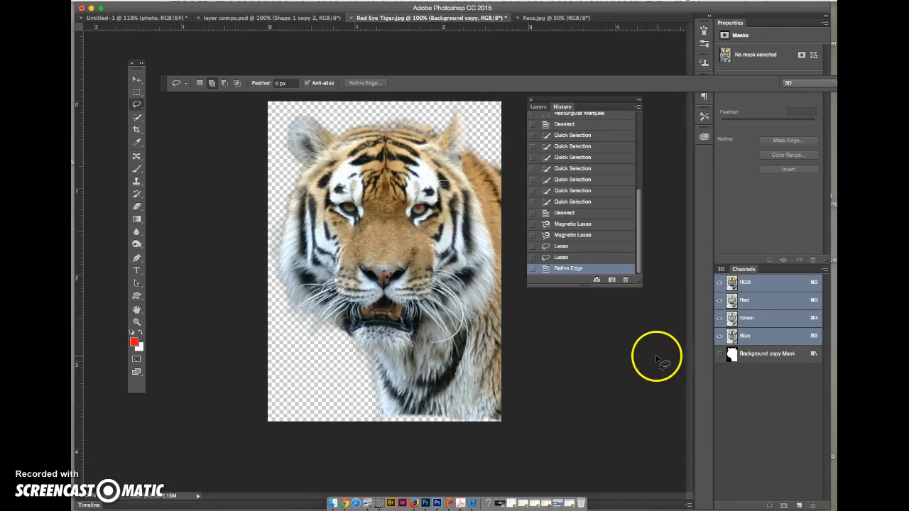
- Show and hide the original Background layer to compare it with the masked tiger cutout
click(539, 108)
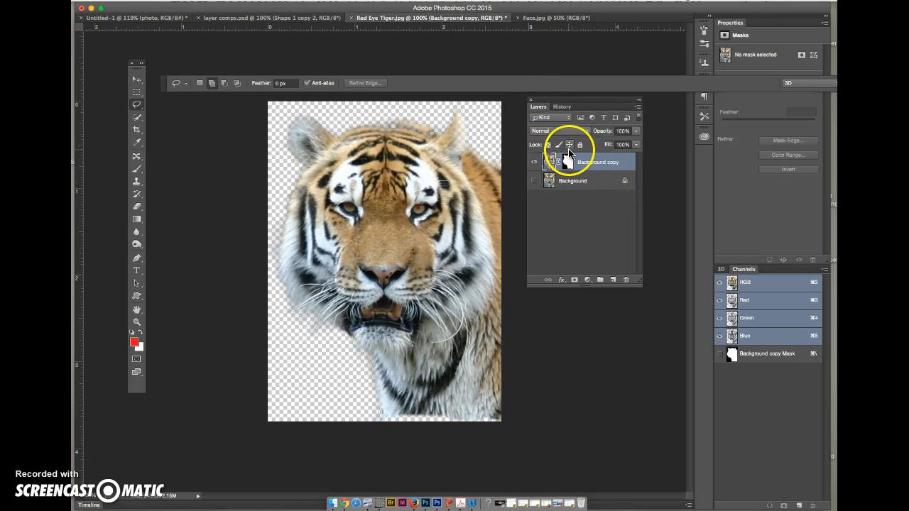
click(535, 182)
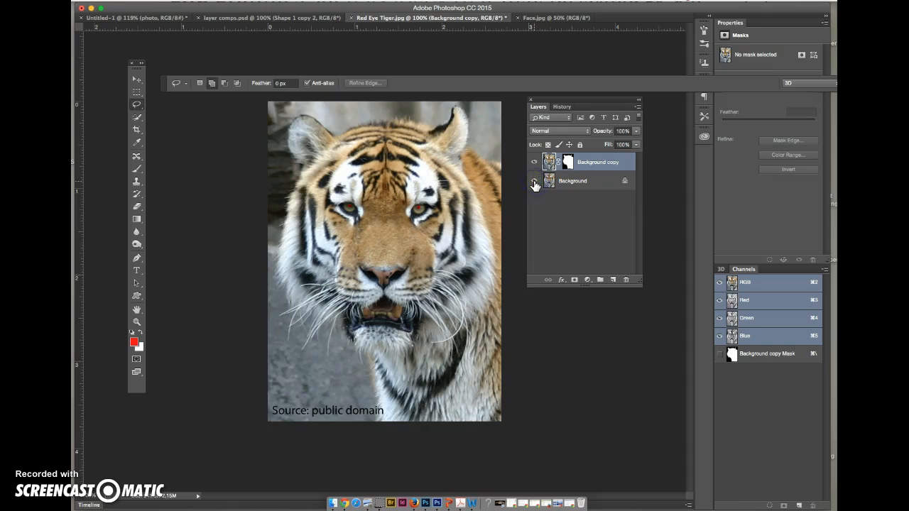
click(535, 182)
click(535, 183)
click(535, 183)
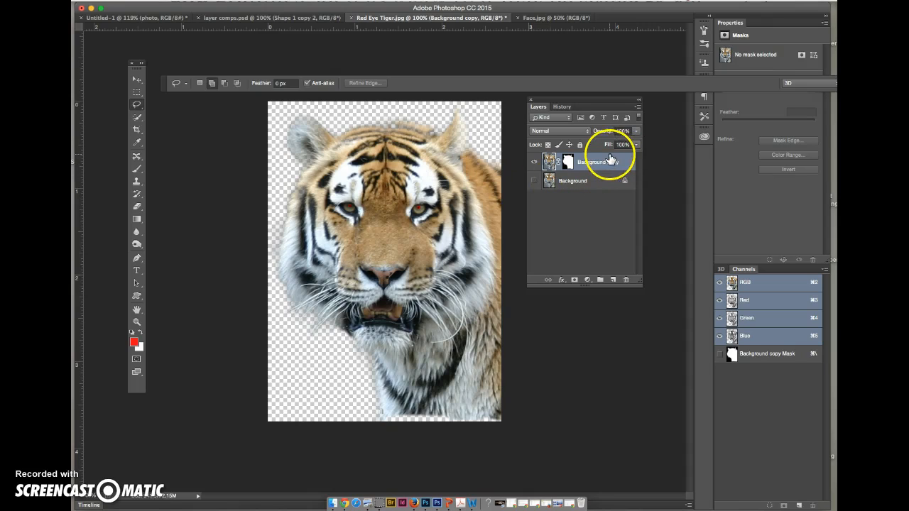
- Delete the masked Background copy layer and add an empty layer mask to the original photo layer
drag(609, 162, 628, 282)
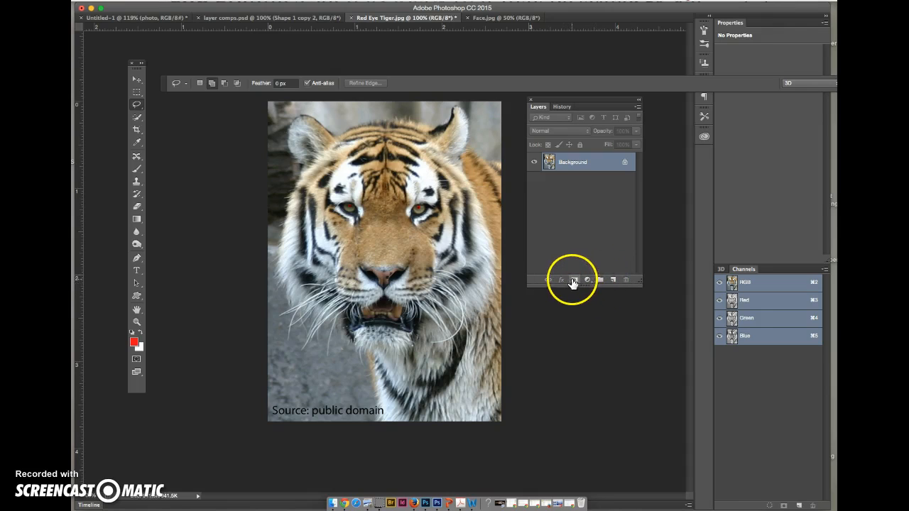
click(576, 282)
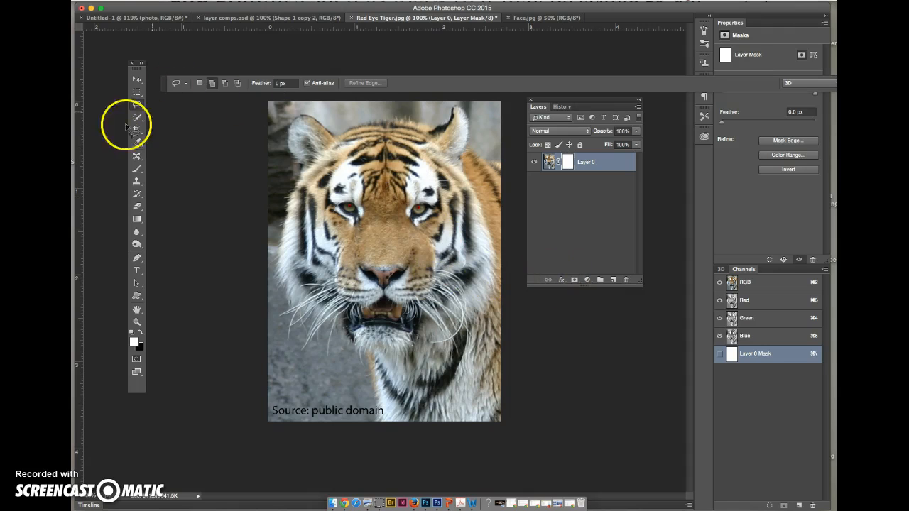
- Paint black on the layer mask with an 84 px soft brush to hide the background around the tiger's ears and head
click(136, 169)
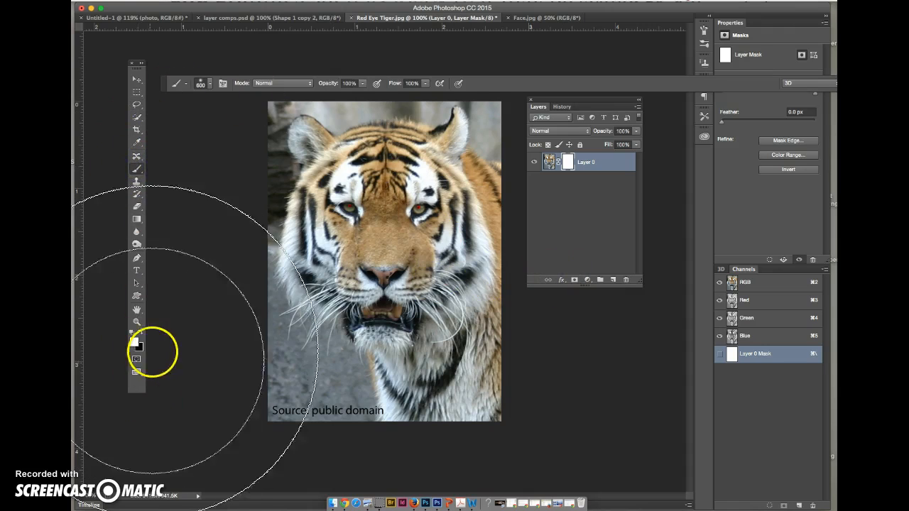
click(132, 332)
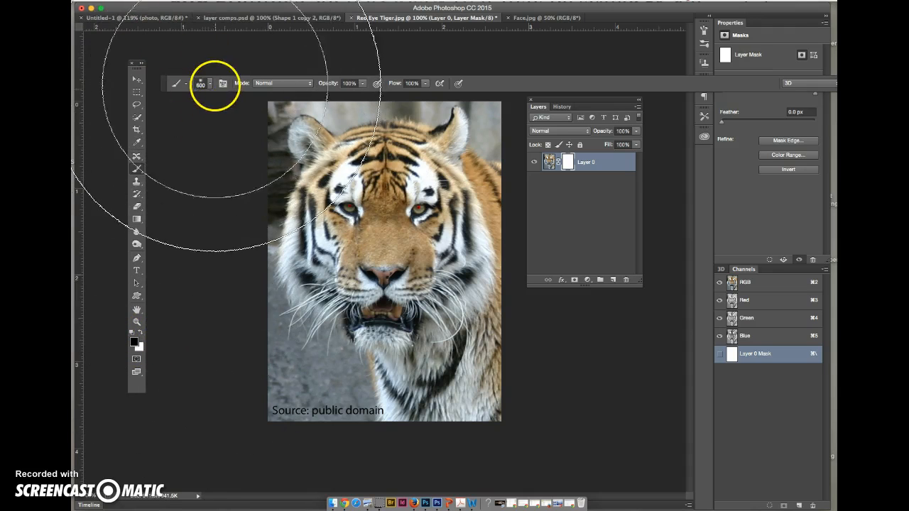
click(209, 85)
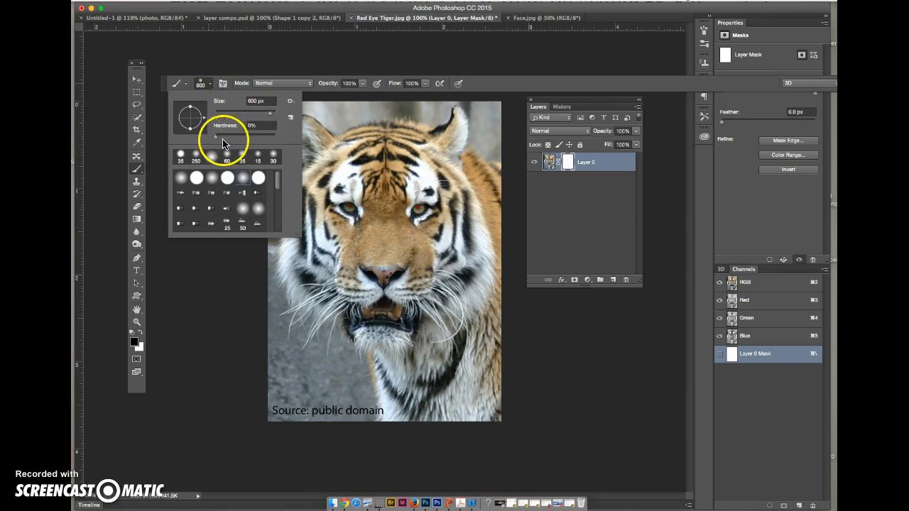
drag(271, 116, 265, 117)
click(363, 85)
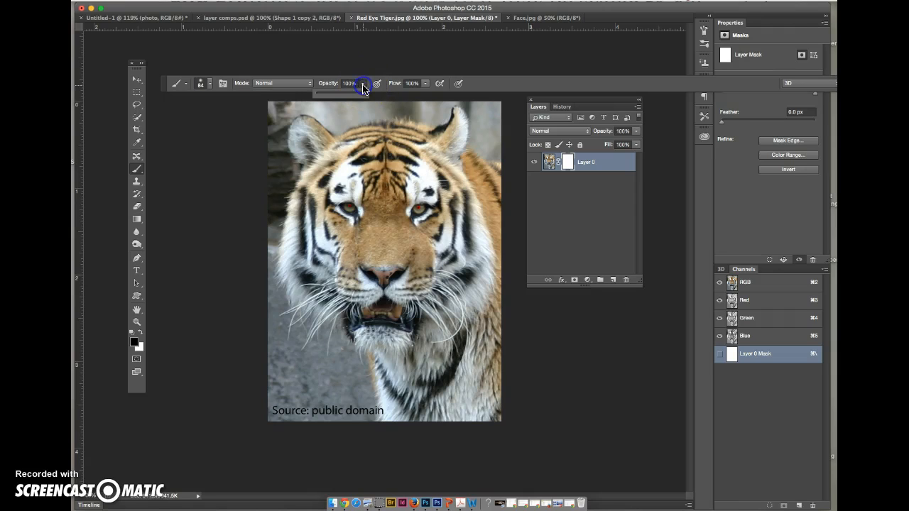
click(571, 162)
mouse_move(497, 150)
mouse_down()
mouse_move(484, 111)
mouse_move(473, 99)
mouse_move(498, 113)
mouse_move(450, 89)
mouse_move(432, 116)
mouse_move(371, 101)
mouse_move(333, 117)
mouse_move(288, 98)
mouse_move(268, 119)
mouse_move(272, 199)
mouse_up()
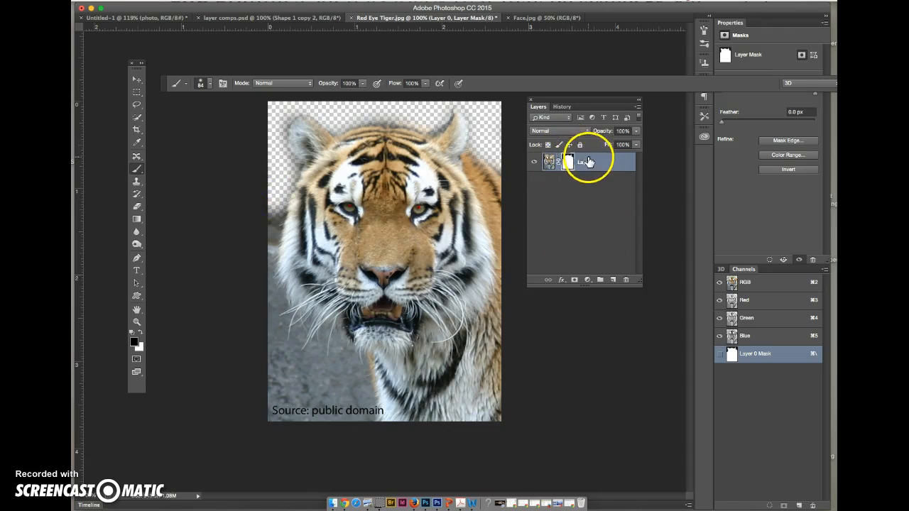
- Lower the brush opacity to 39% and paint the mask over the grey background beside and below the tiger's left cheek
click(560, 162)
click(363, 84)
drag(365, 93, 335, 98)
mouse_move(270, 228)
mouse_down()
mouse_move(267, 289)
mouse_move(286, 376)
mouse_move(275, 427)
mouse_move(274, 411)
mouse_move(309, 365)
mouse_move(285, 316)
mouse_move(304, 340)
mouse_move(335, 352)
mouse_move(291, 426)
mouse_up()
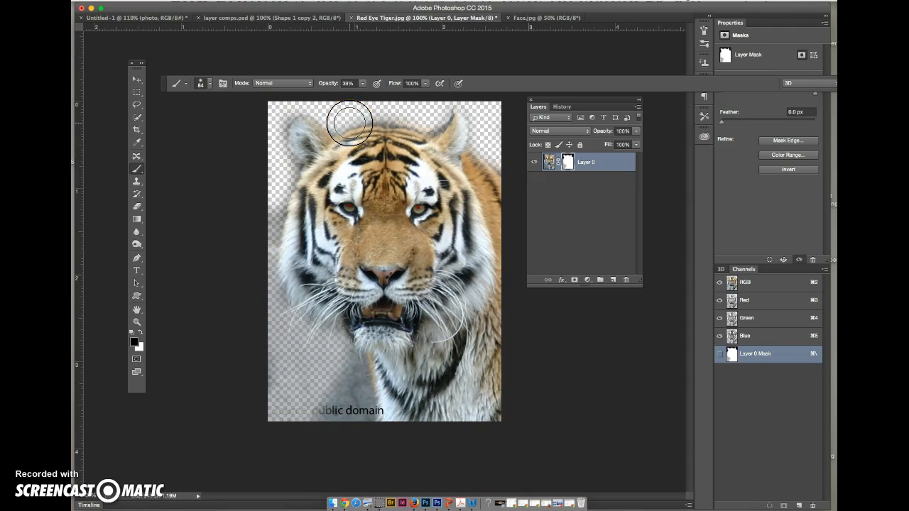
mouse_move(312, 361)
mouse_down()
mouse_move(329, 409)
mouse_move(339, 370)
mouse_up()
click(339, 213)
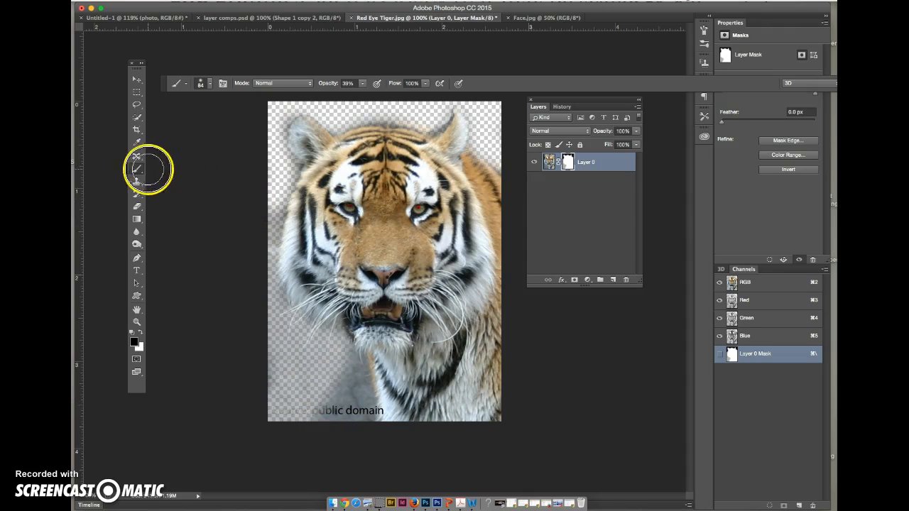
- Enlarge the brush preset picker and append the Dry Media Brushes set to the current brushes
click(188, 84)
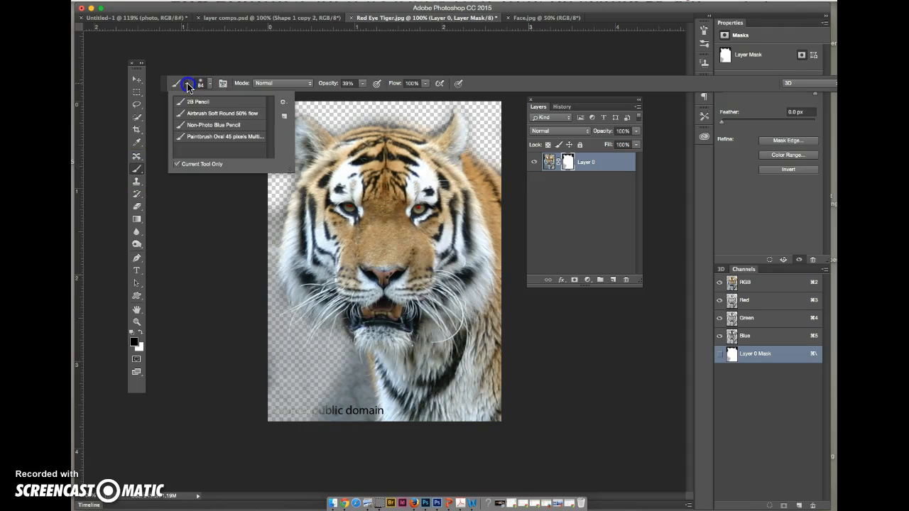
click(208, 84)
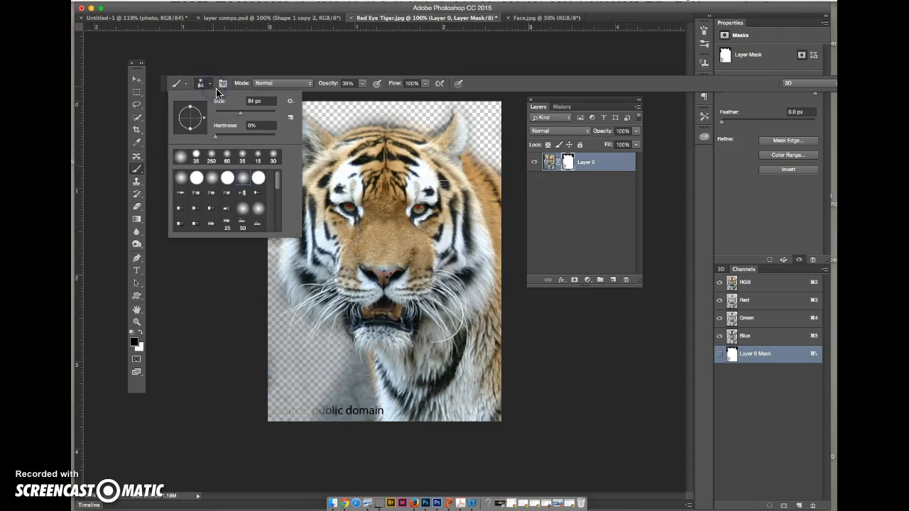
drag(297, 234, 322, 447)
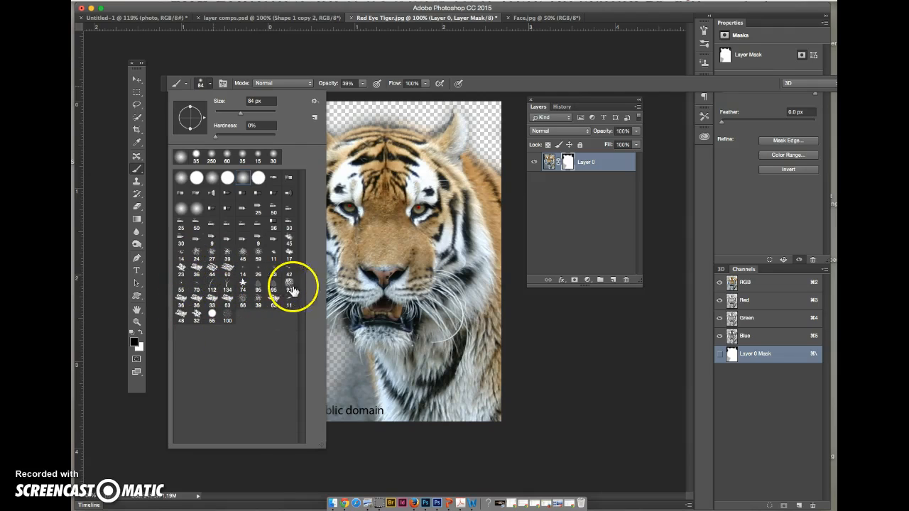
click(317, 102)
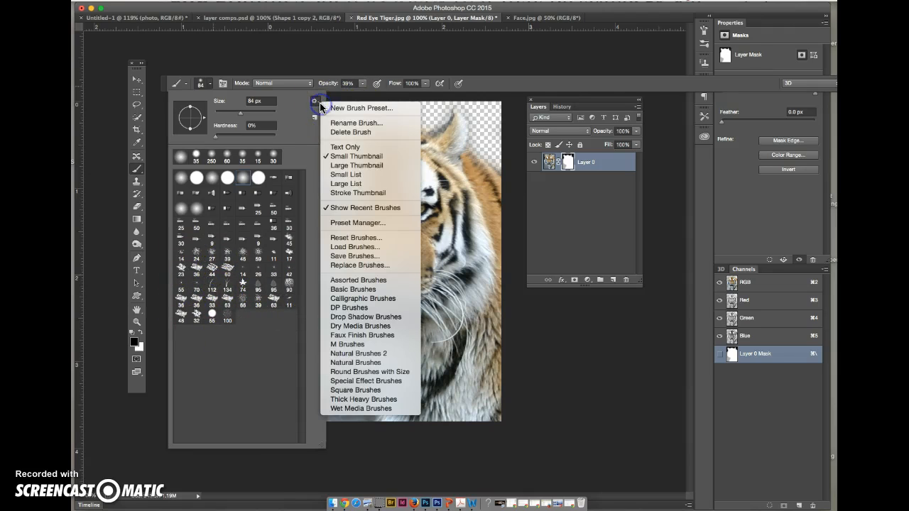
click(383, 326)
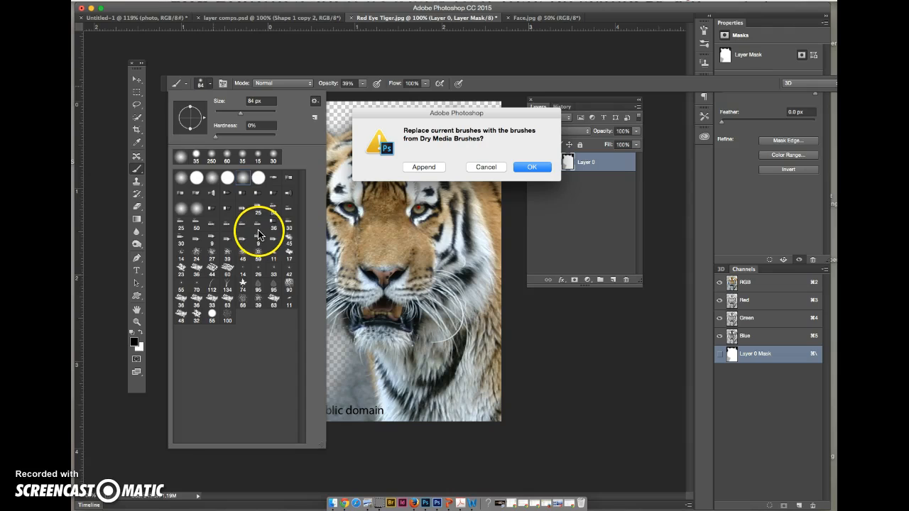
click(421, 166)
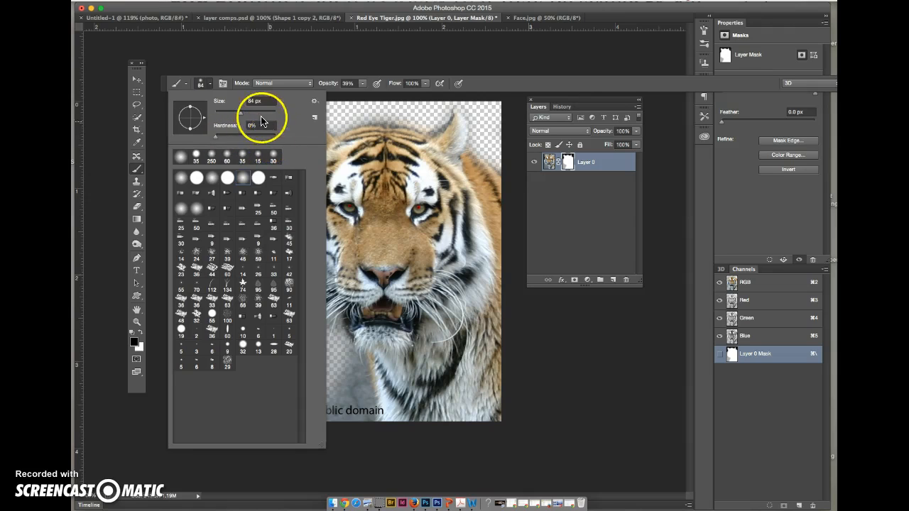
click(313, 84)
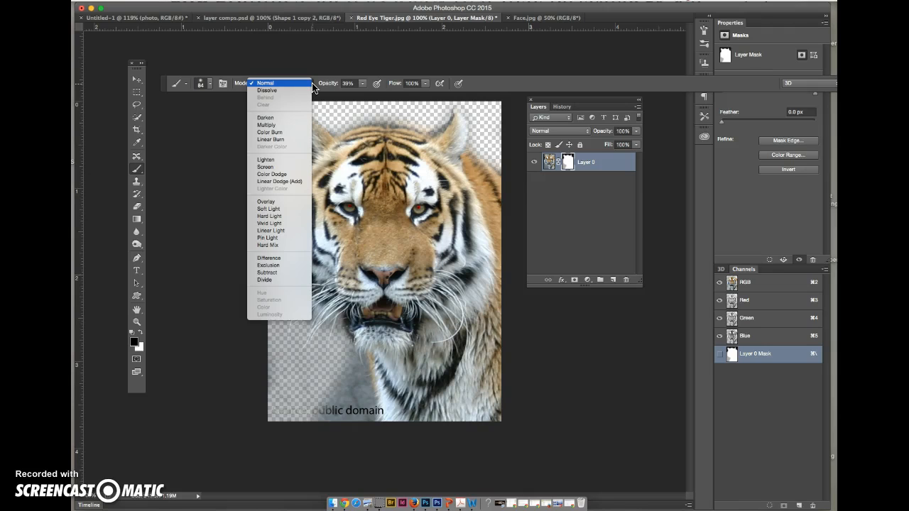
click(232, 10)
click(203, 0)
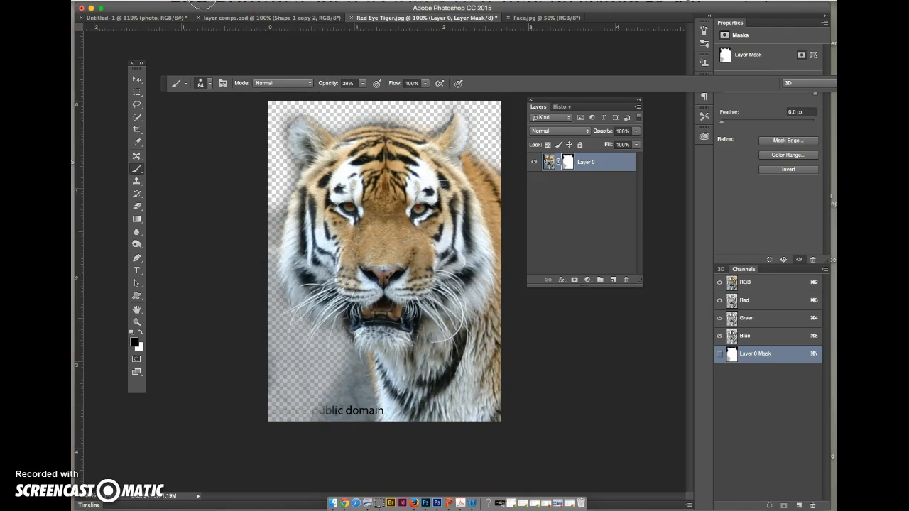
click(211, 24)
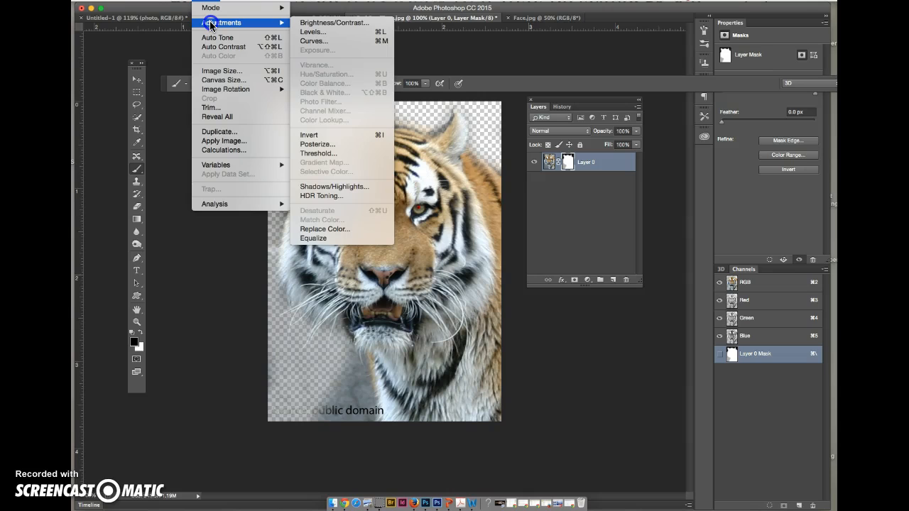
click(274, 27)
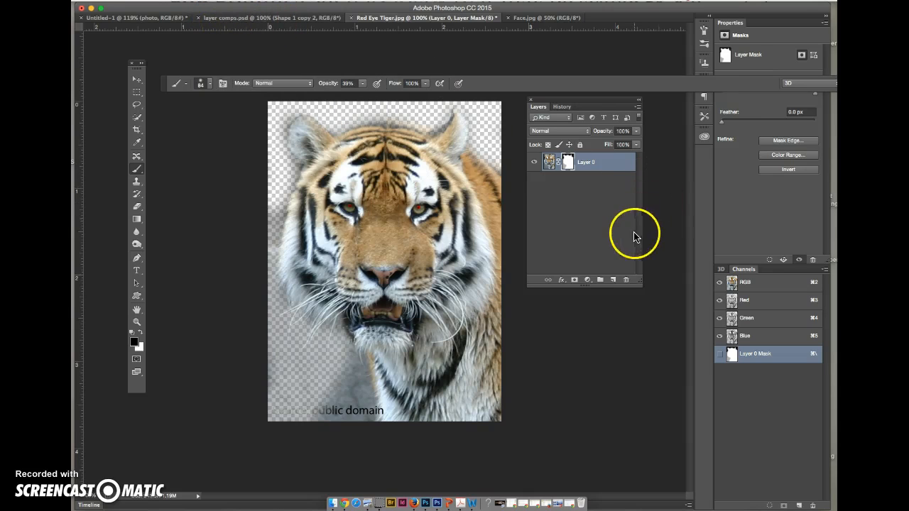
- Delete the layer mask without applying it and desaturate the tiger photo layer
drag(567, 160, 630, 281)
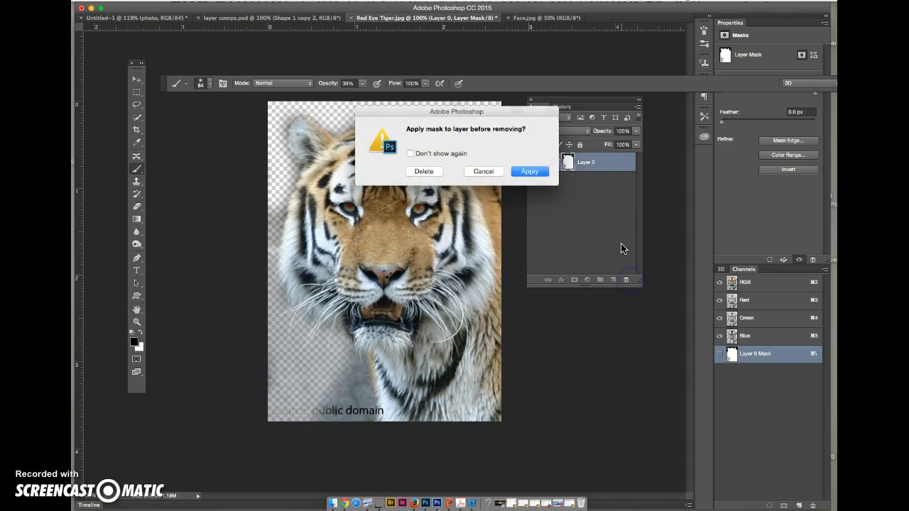
click(428, 174)
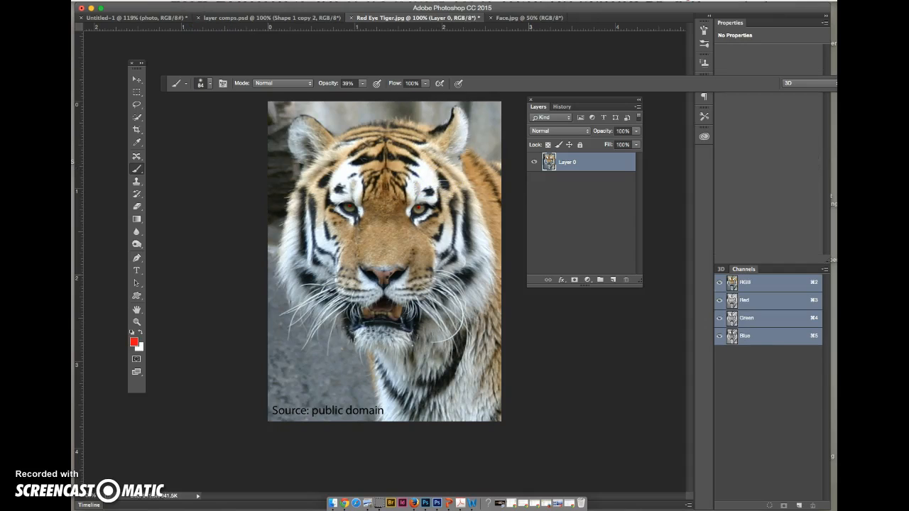
click(206, 0)
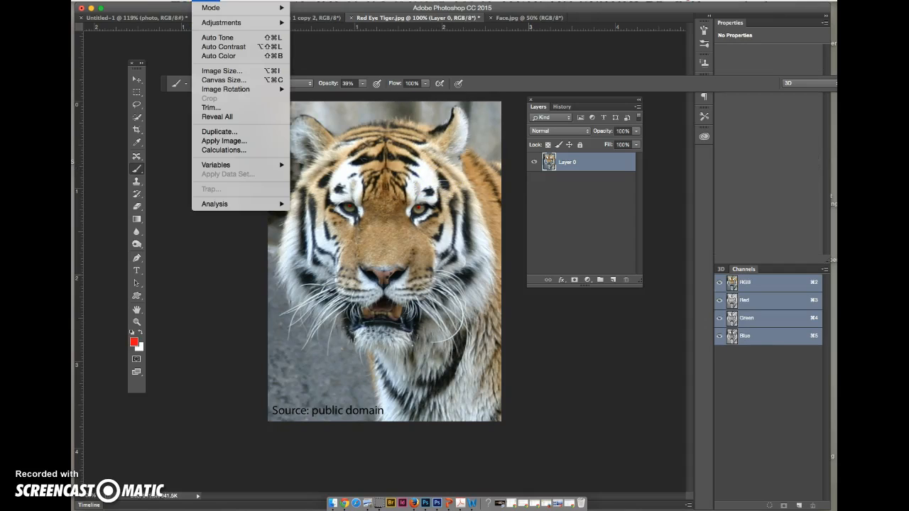
mouse_move(205, 23)
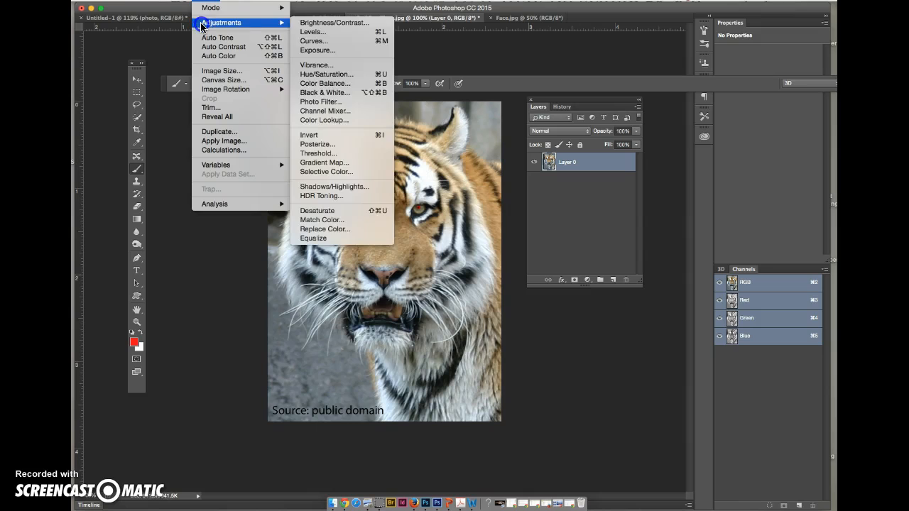
click(350, 213)
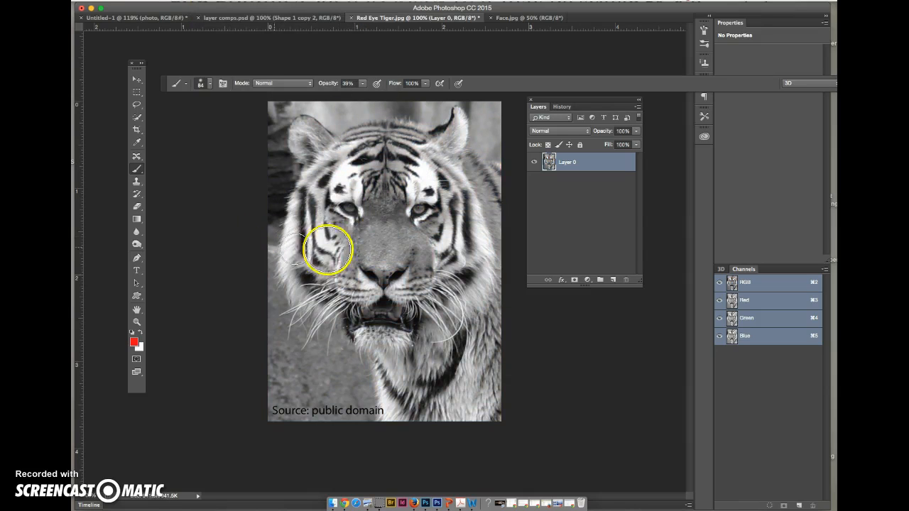
- Set the brush mode to Color, add a new layer, and paint the tiger's head and ears red on it
click(309, 85)
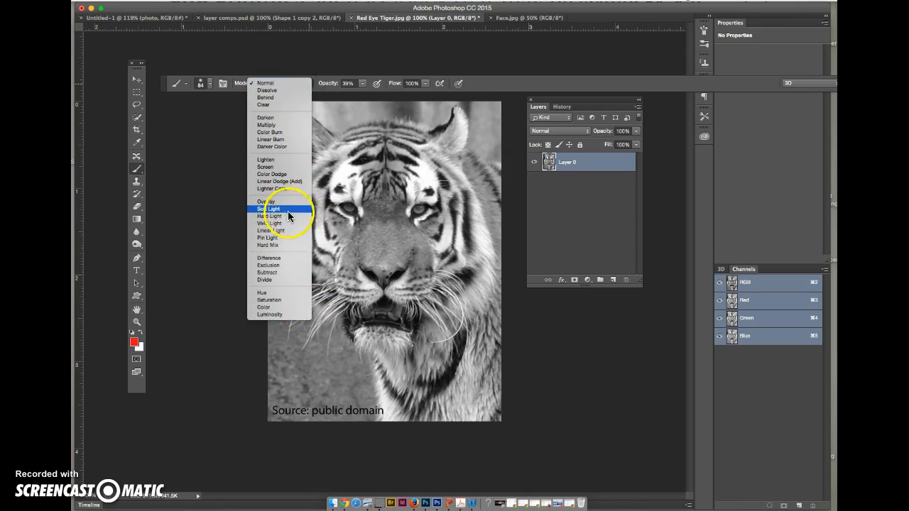
click(279, 307)
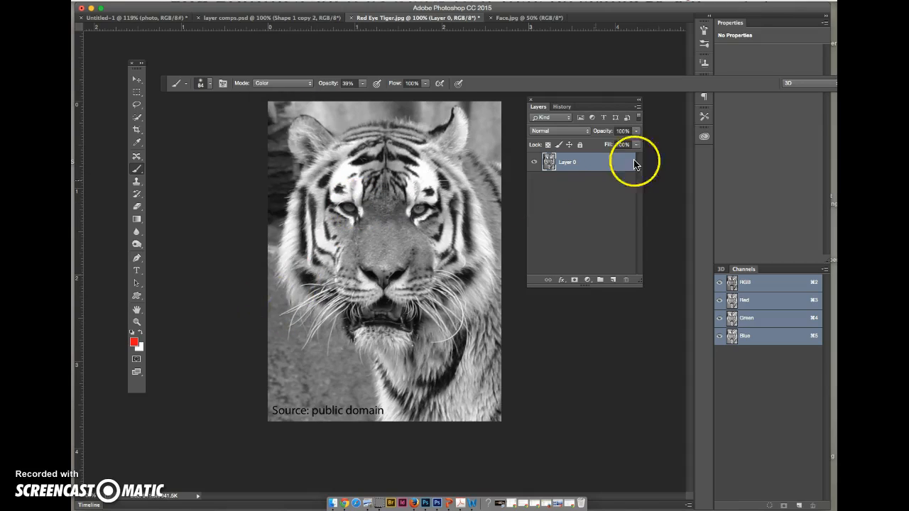
click(637, 108)
click(656, 111)
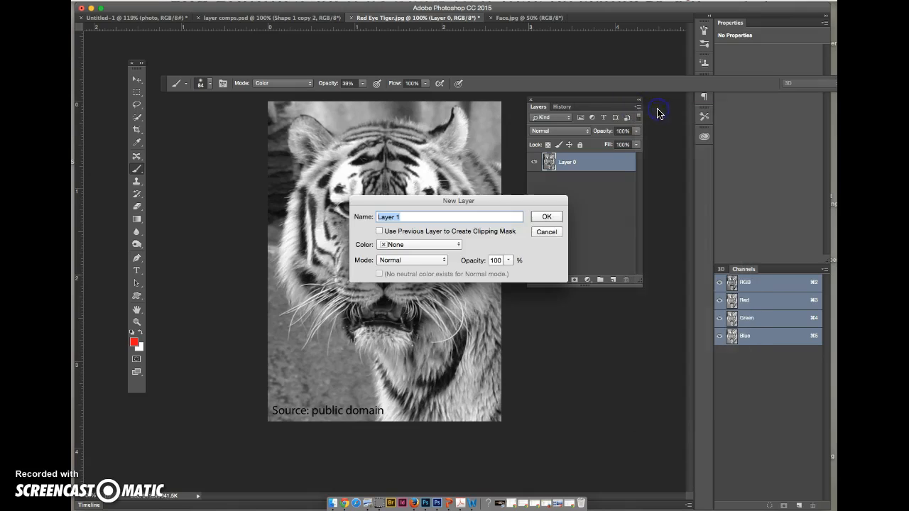
click(545, 219)
mouse_move(400, 126)
mouse_down()
mouse_move(355, 144)
mouse_move(348, 157)
mouse_move(439, 150)
mouse_move(458, 123)
mouse_move(447, 154)
mouse_move(497, 204)
mouse_move(432, 173)
mouse_move(394, 180)
mouse_move(378, 214)
mouse_move(365, 180)
mouse_move(312, 131)
mouse_move(294, 132)
mouse_move(302, 170)
mouse_move(280, 224)
mouse_move(287, 269)
mouse_move(307, 285)
mouse_move(304, 191)
mouse_move(323, 183)
mouse_move(330, 245)
mouse_move(361, 247)
mouse_move(387, 209)
mouse_move(383, 262)
mouse_move(400, 238)
mouse_move(453, 222)
mouse_move(461, 205)
mouse_move(458, 283)
mouse_move(493, 197)
mouse_up()
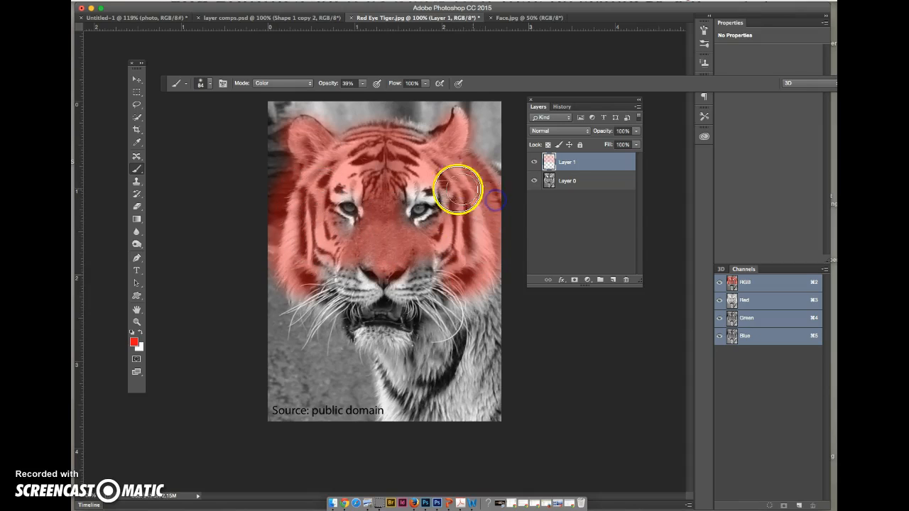
- Erase the red paint that spills onto the background beside the tiger's left ear and cheek, using a 13 px eraser
click(137, 206)
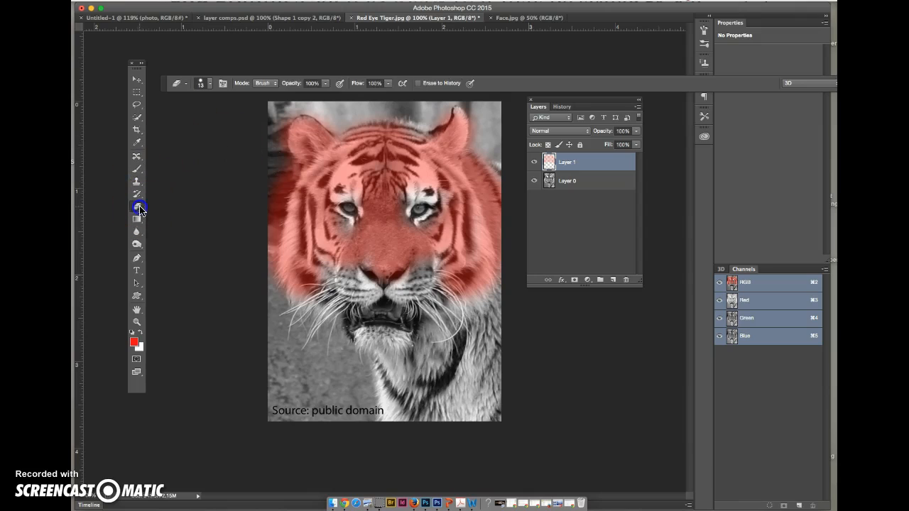
click(281, 140)
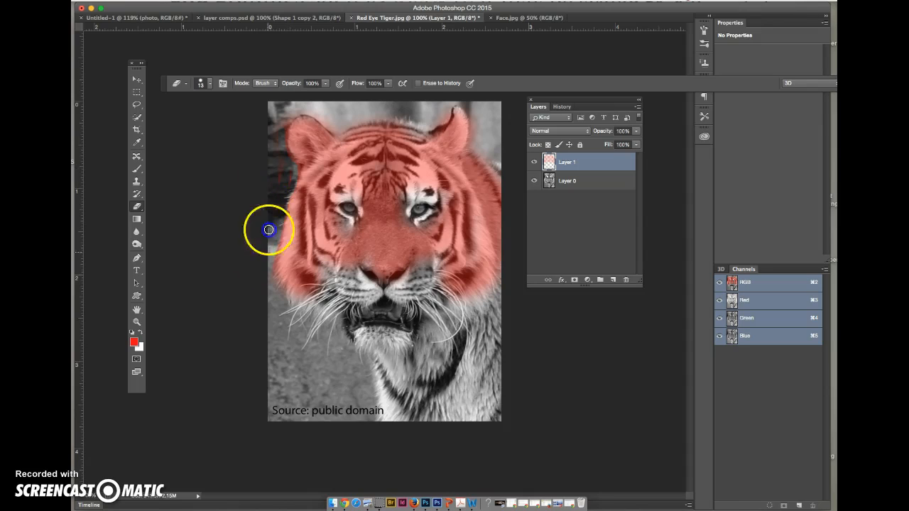
drag(288, 173, 294, 173)
drag(289, 113, 275, 132)
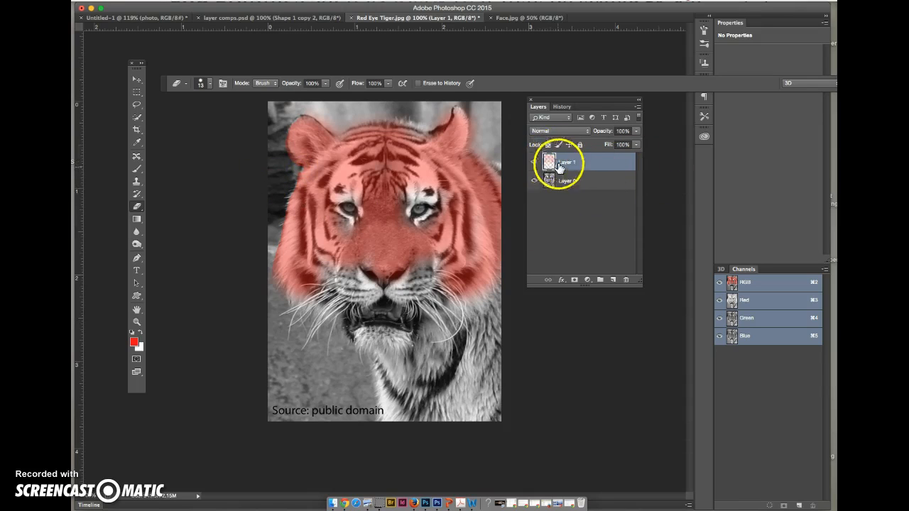
- Revert the photo to its original Red Eye Tiger.jpg snapshot in the history
click(561, 106)
scroll(589, 158, up, 5)
click(579, 121)
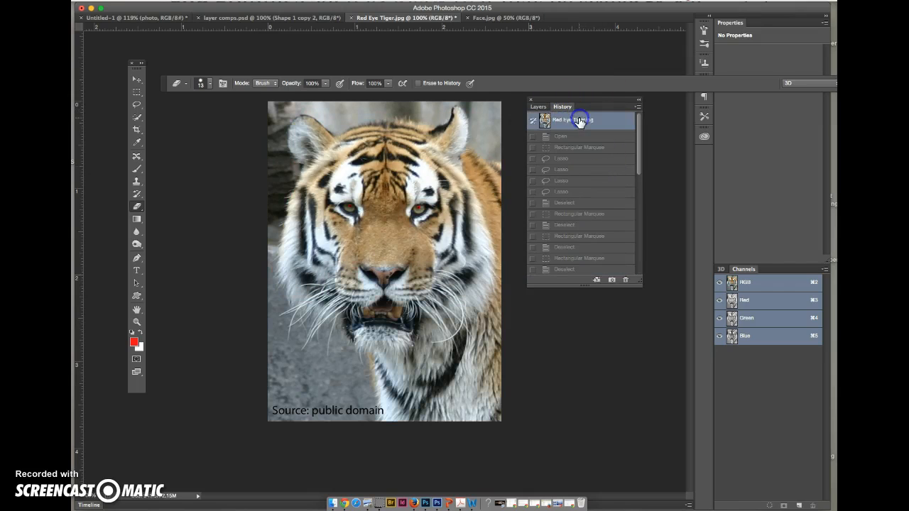
- Select a single column of pixels through the tiger's left ear and cheek with the Single Column Marquee tool
click(137, 96)
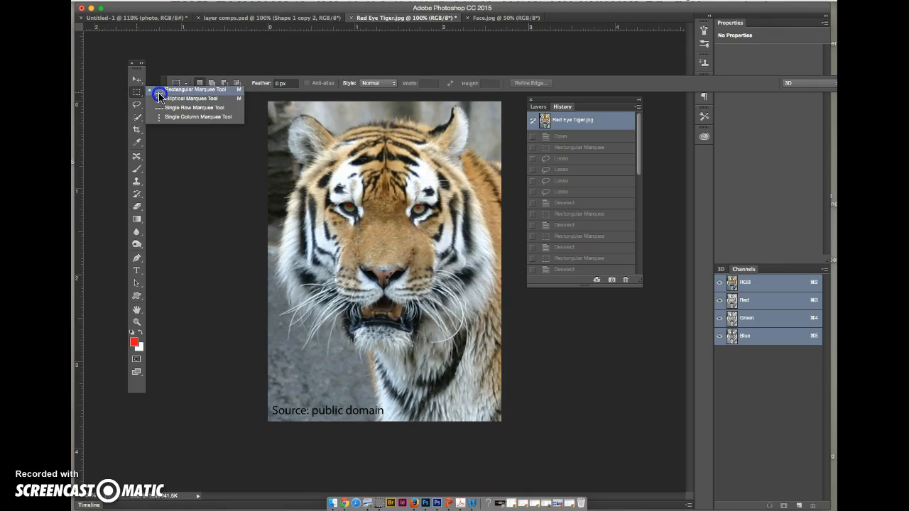
drag(213, 113, 174, 119)
click(312, 195)
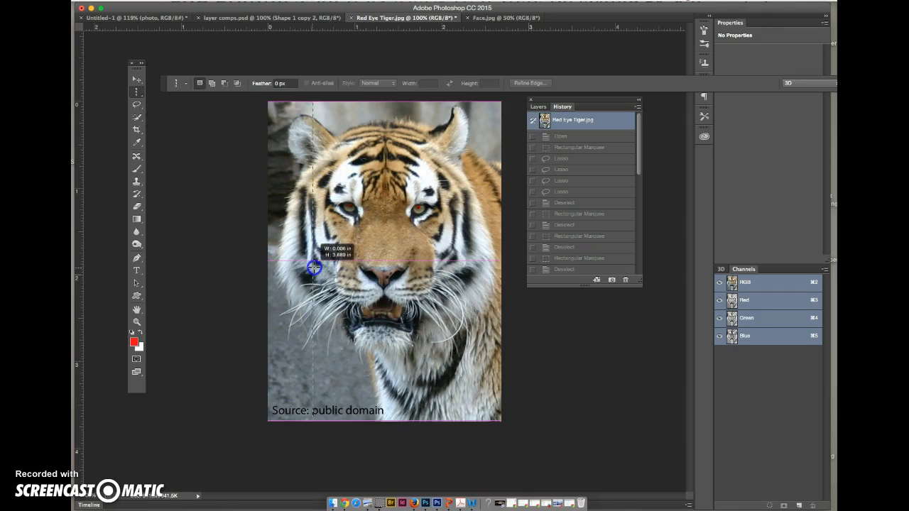
drag(314, 267, 314, 267)
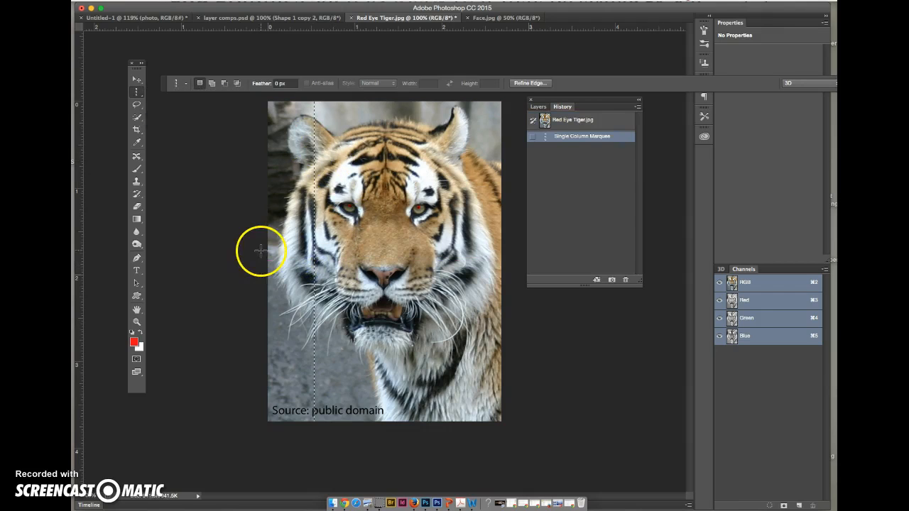
- Magnify the column selection near the whiskers to 600% to examine its width
click(136, 322)
click(315, 304)
drag(310, 293, 315, 291)
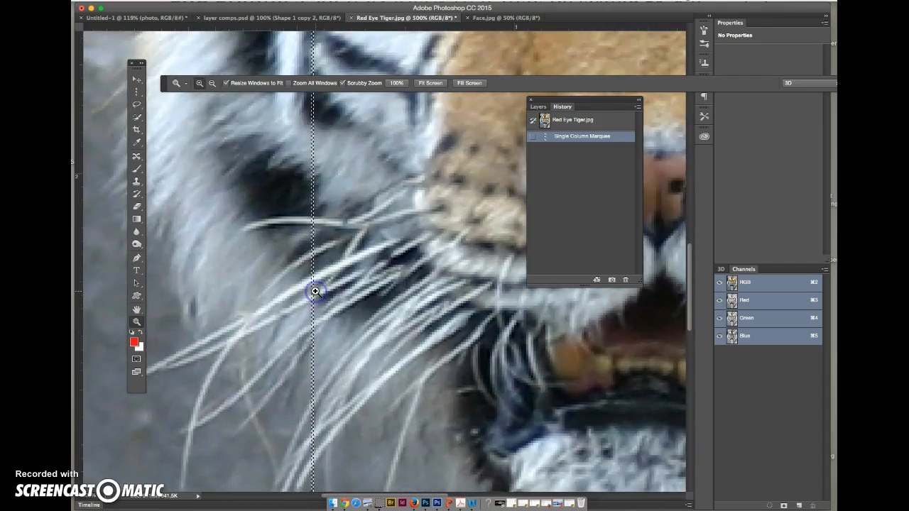
click(316, 291)
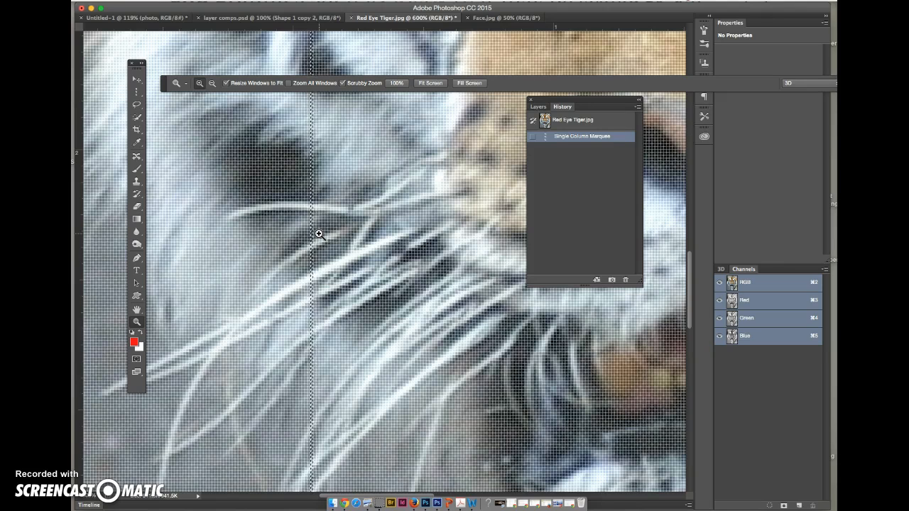
- Deselect the single pixel column and open the Magnetic Lasso tool's Frequency value for editing
key(super+0)
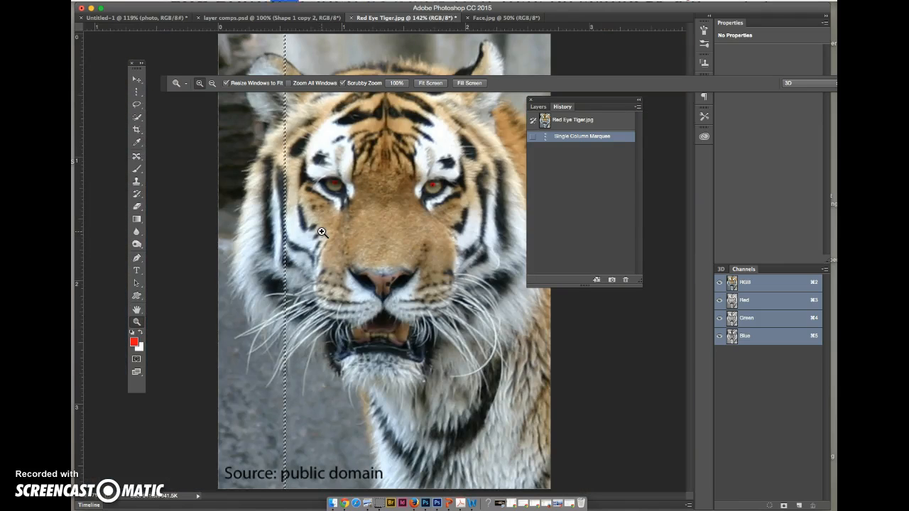
key(super+d)
click(138, 105)
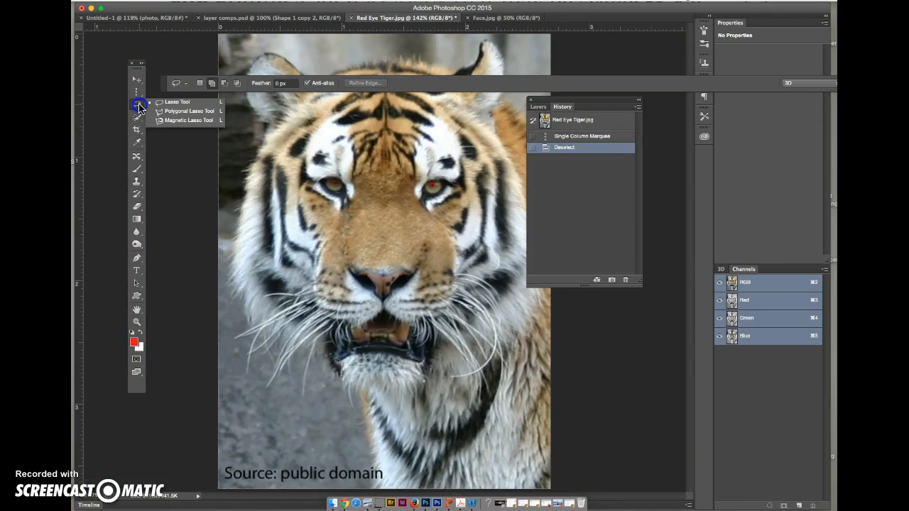
drag(139, 106, 180, 113)
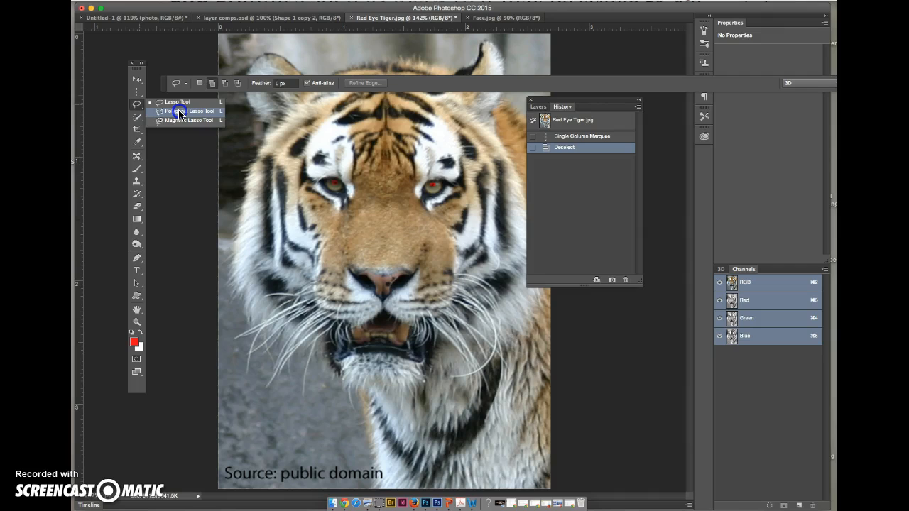
drag(180, 114, 182, 126)
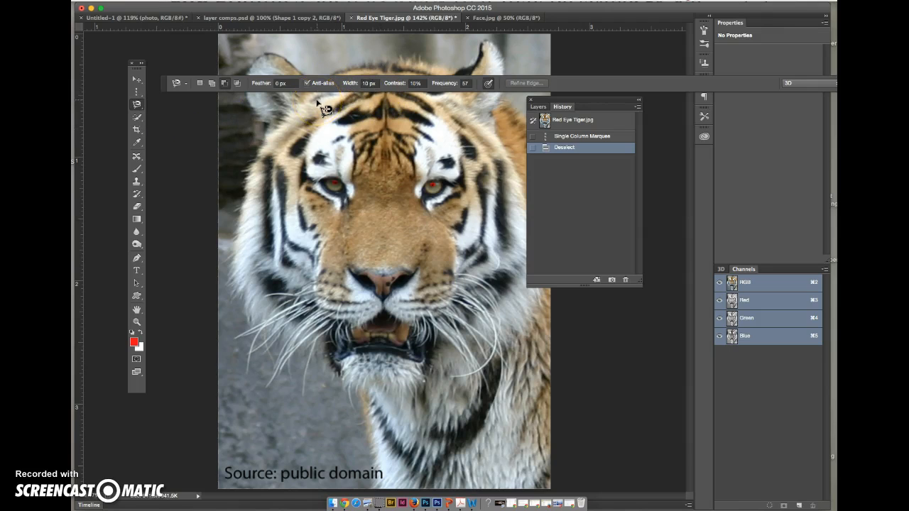
click(463, 84)
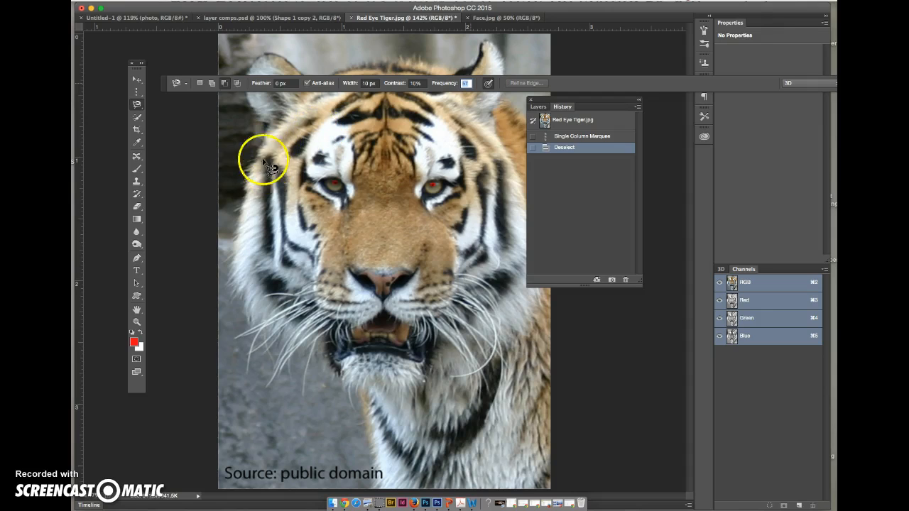
- Select the long black stripe on the tiger's right cheek with the Magic Wand at tolerance 32, contiguous
click(138, 119)
drag(139, 118, 177, 120)
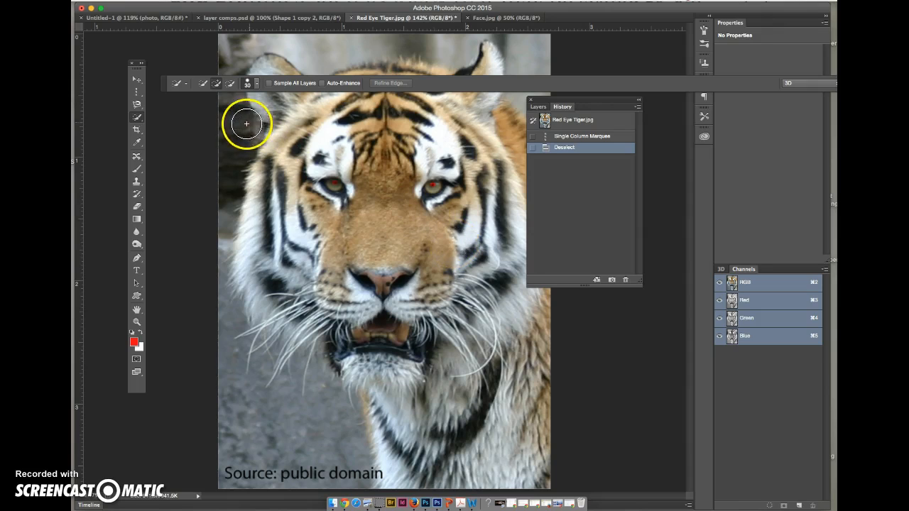
drag(137, 117, 165, 125)
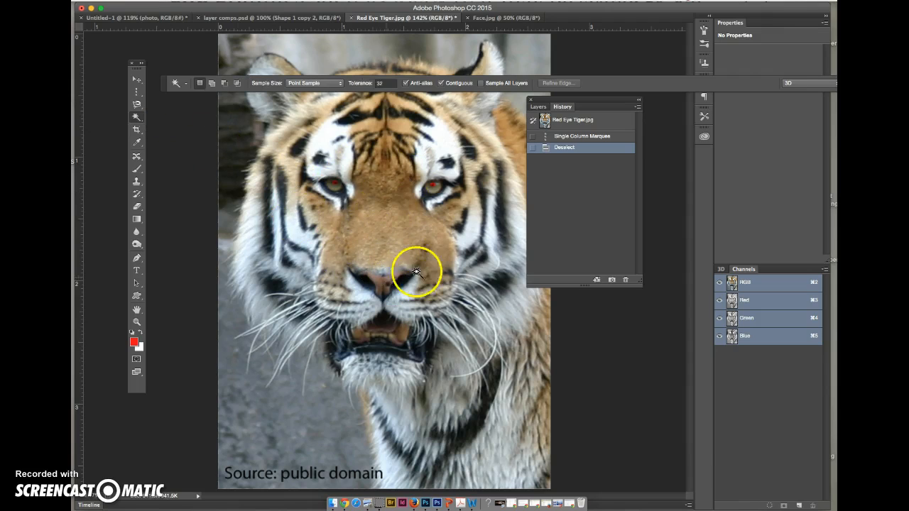
click(419, 119)
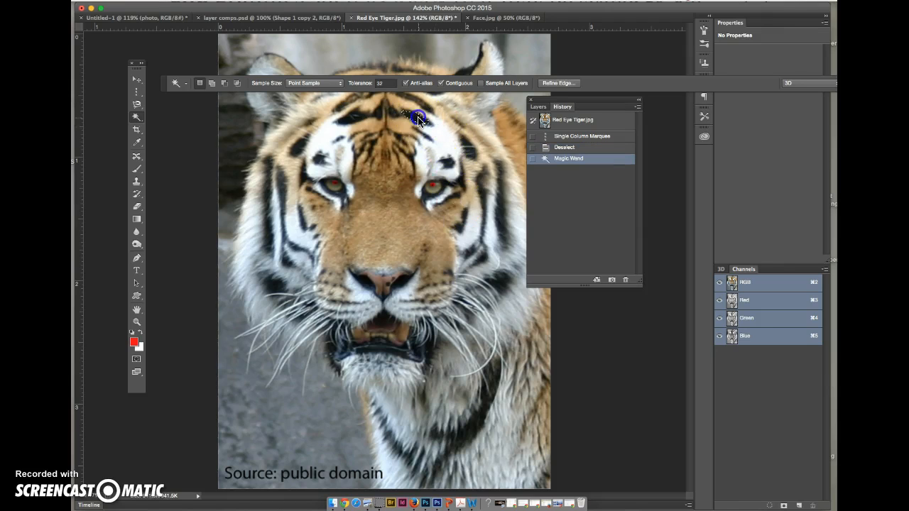
click(501, 199)
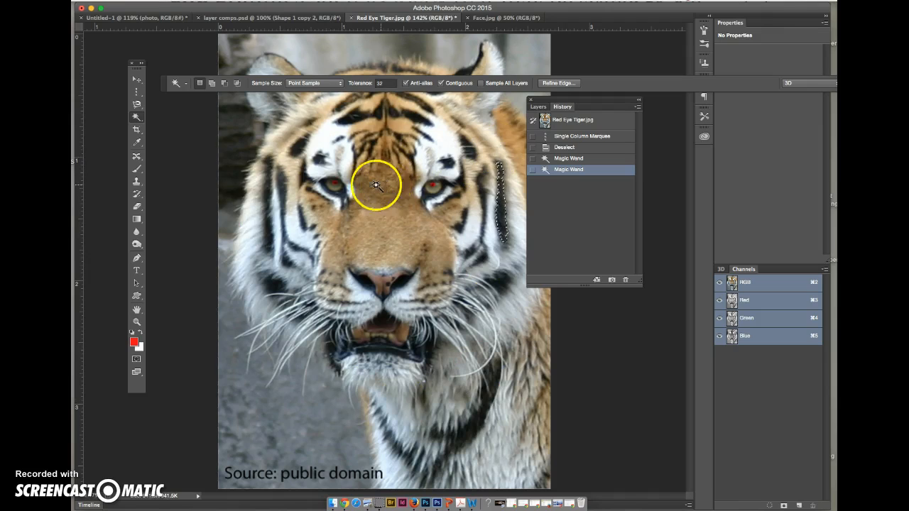
- With the Crop tool active, enter and exit Quick Mask and cut the selected cheek stripe out of the photo
click(137, 130)
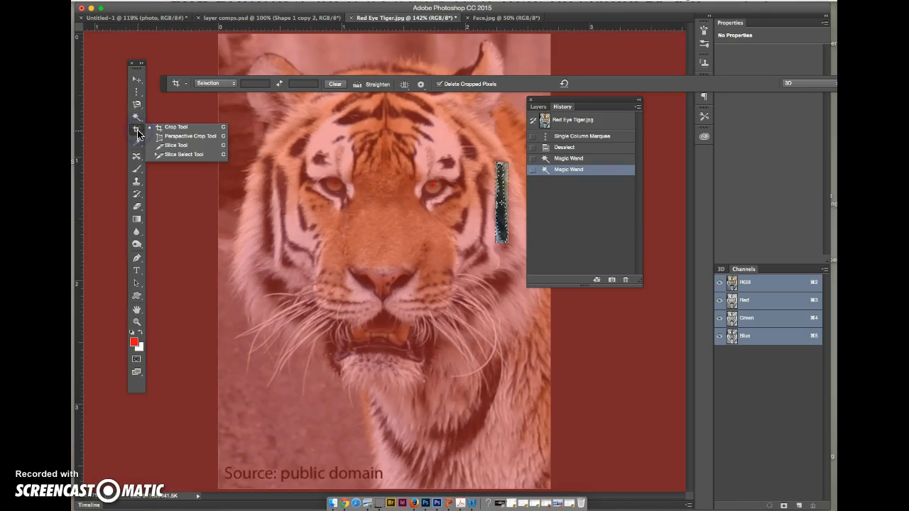
click(138, 131)
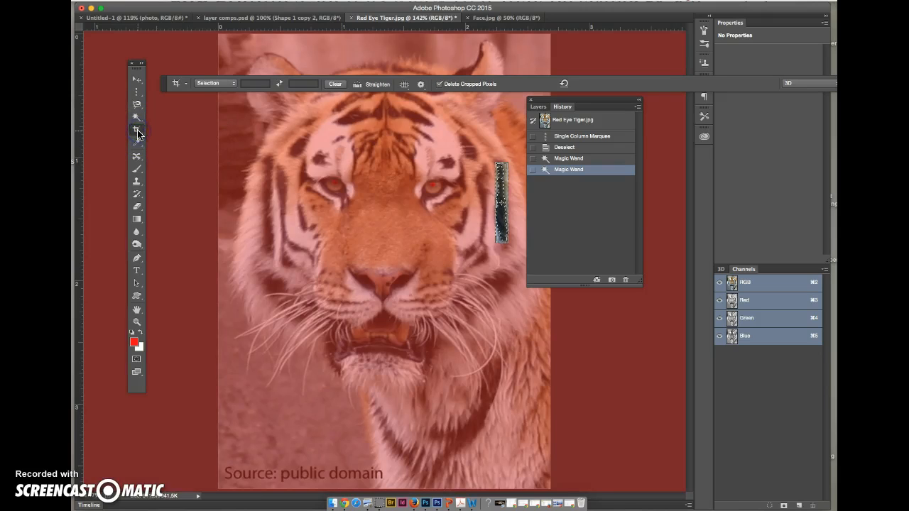
click(136, 361)
click(136, 363)
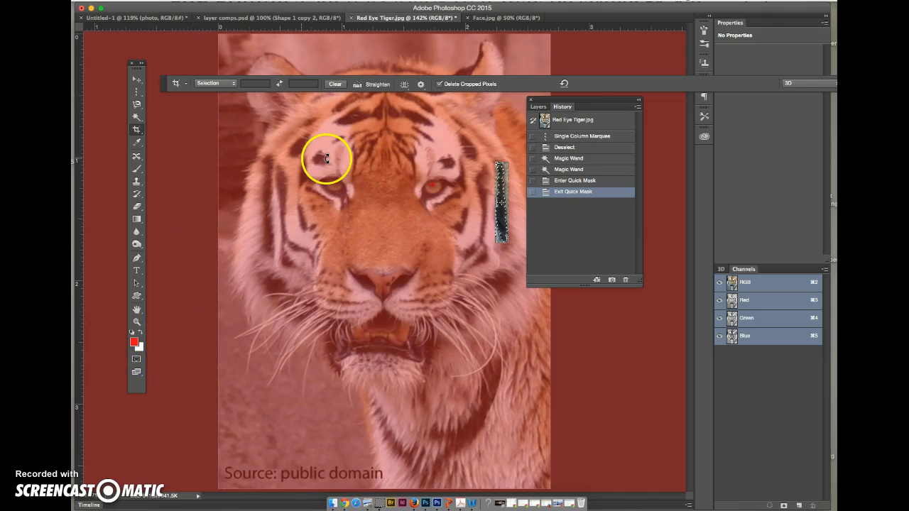
key(super+x)
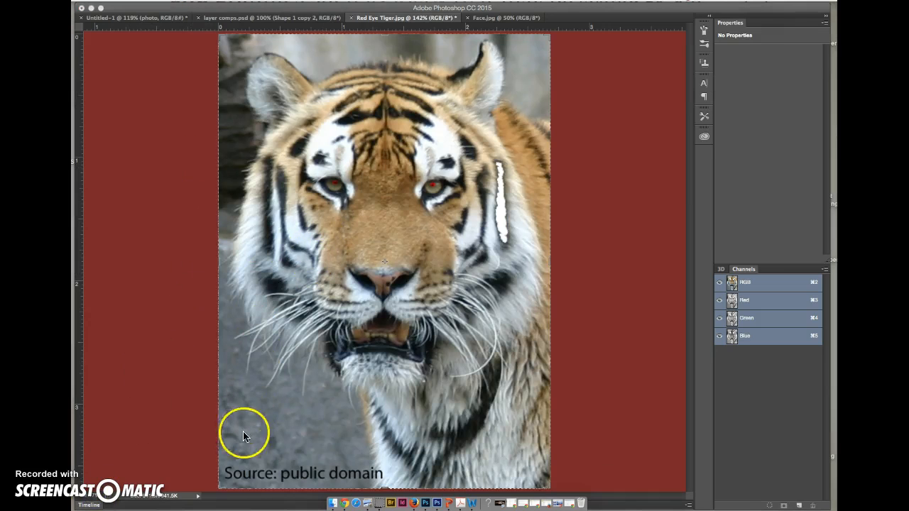
- Try to crop the photo tighter around the tiger, and decline the crop while switching to the Eyedropper tool
click(220, 490)
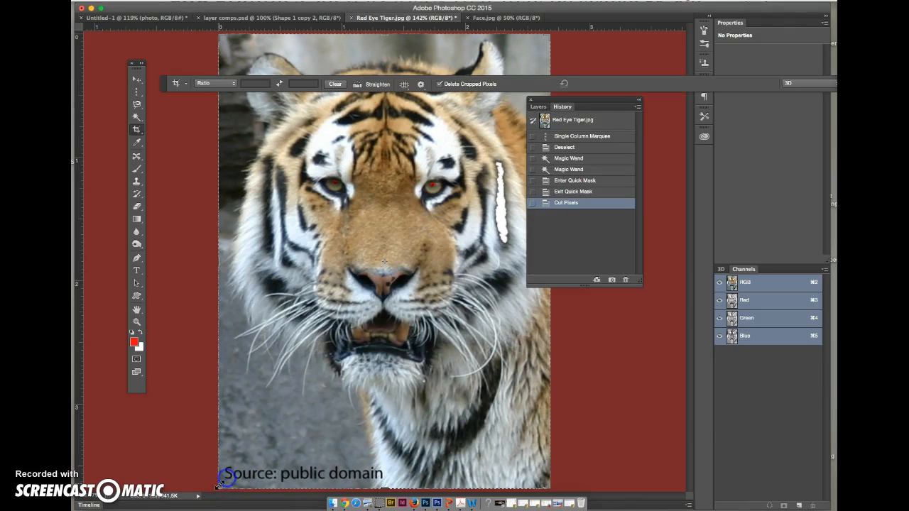
drag(226, 475, 234, 464)
drag(391, 262, 440, 264)
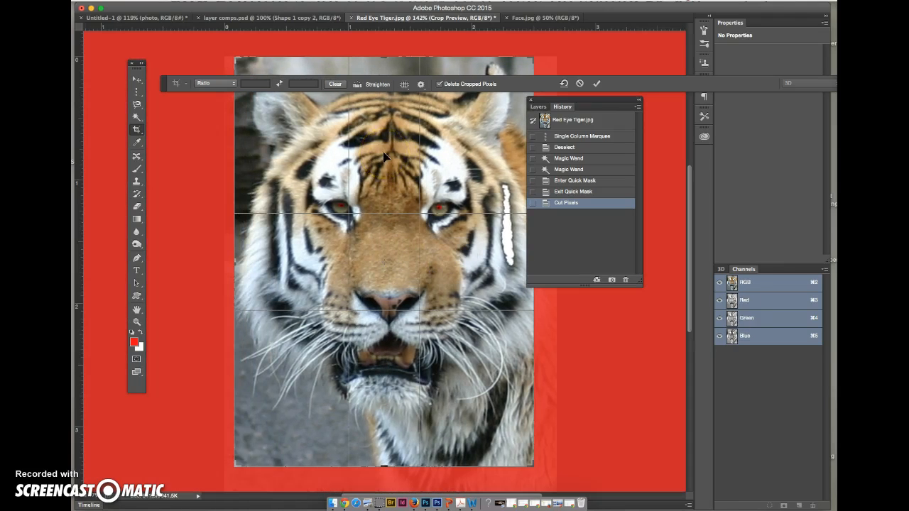
click(195, 199)
click(136, 142)
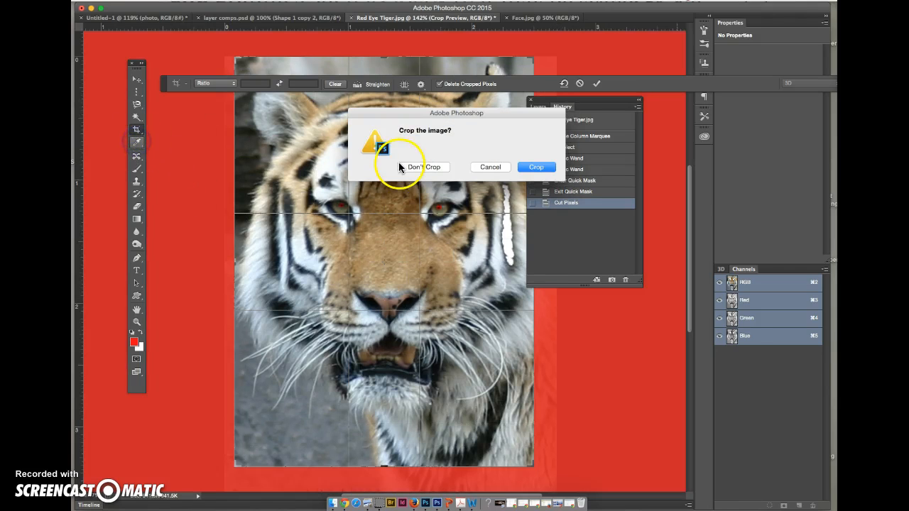
click(426, 168)
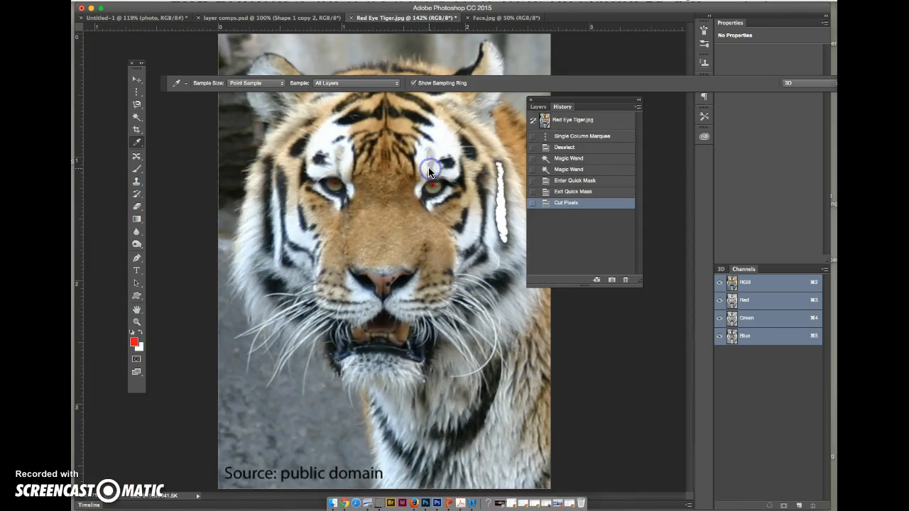
- Look through the healing and retouching tools and activate the Spot Healing Brush
click(137, 157)
mouse_move(142, 156)
mouse_down()
mouse_move(178, 186)
mouse_move(178, 150)
mouse_move(178, 198)
mouse_up()
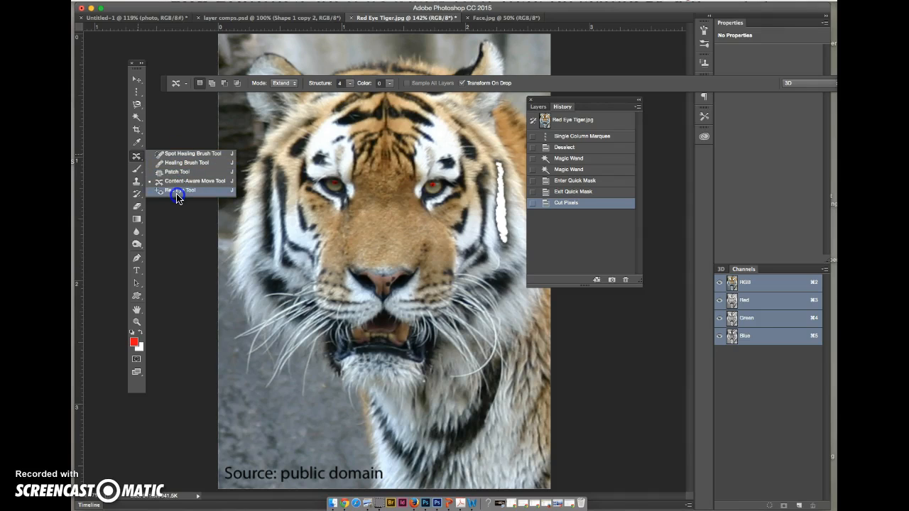
drag(178, 198, 183, 155)
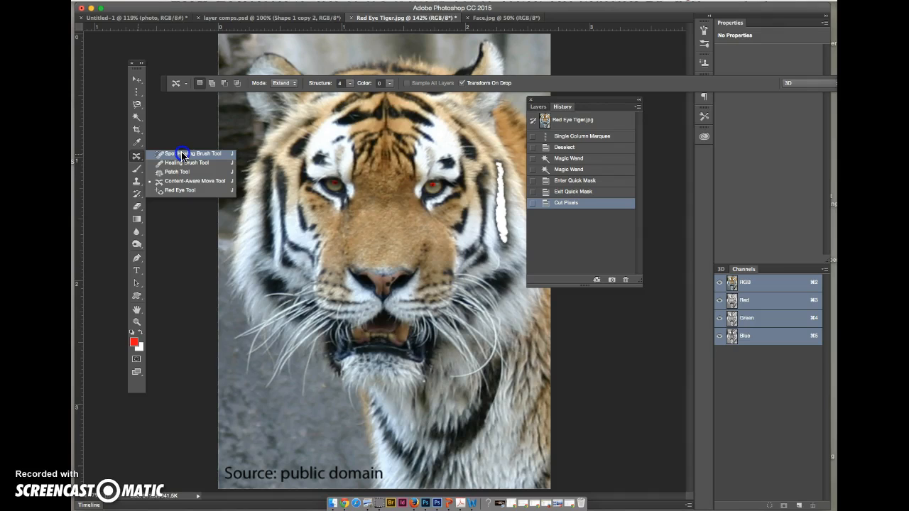
drag(182, 155, 182, 154)
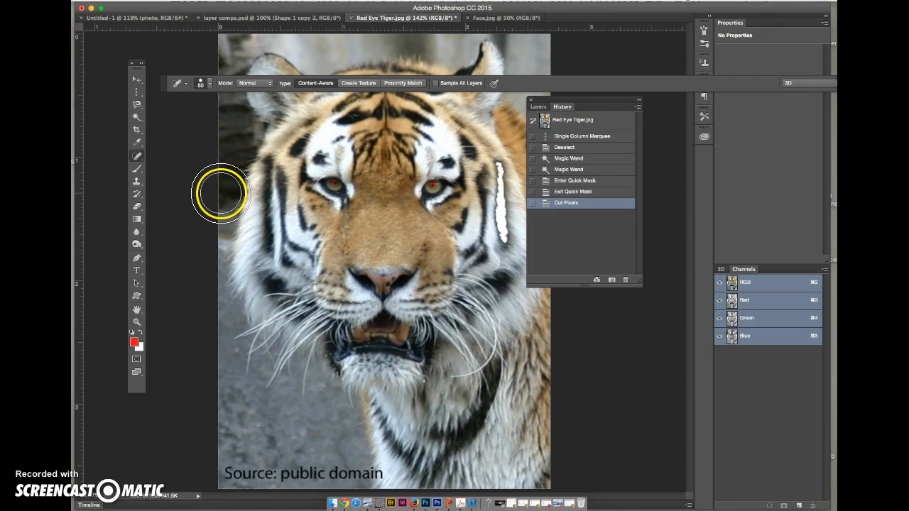
- Sample fur on the tiger's left cheek and retouch the nearby area with a 19 px Healing Brush
drag(137, 155, 180, 165)
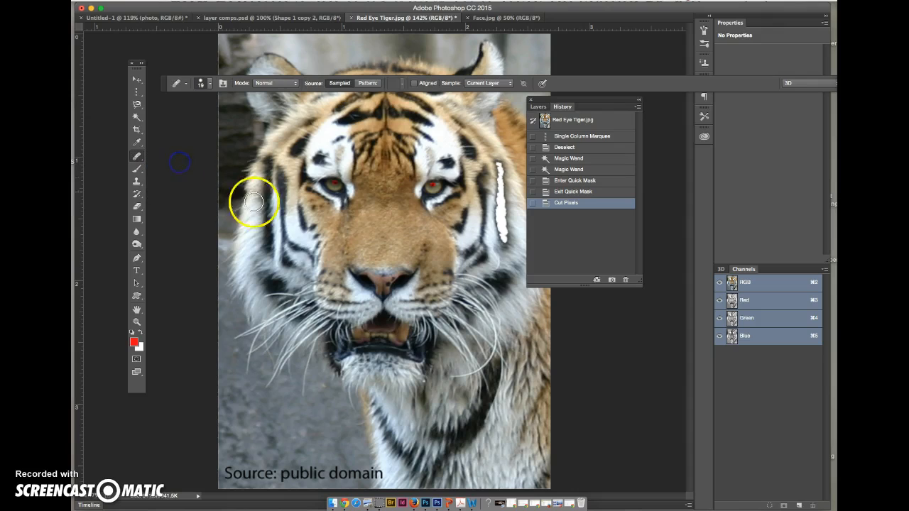
alt+click(293, 222)
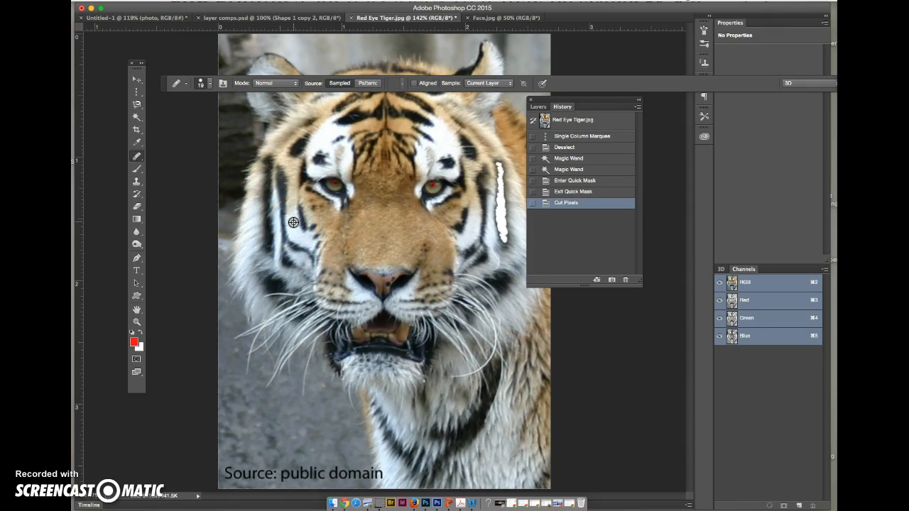
alt+click(294, 192)
drag(294, 191, 292, 212)
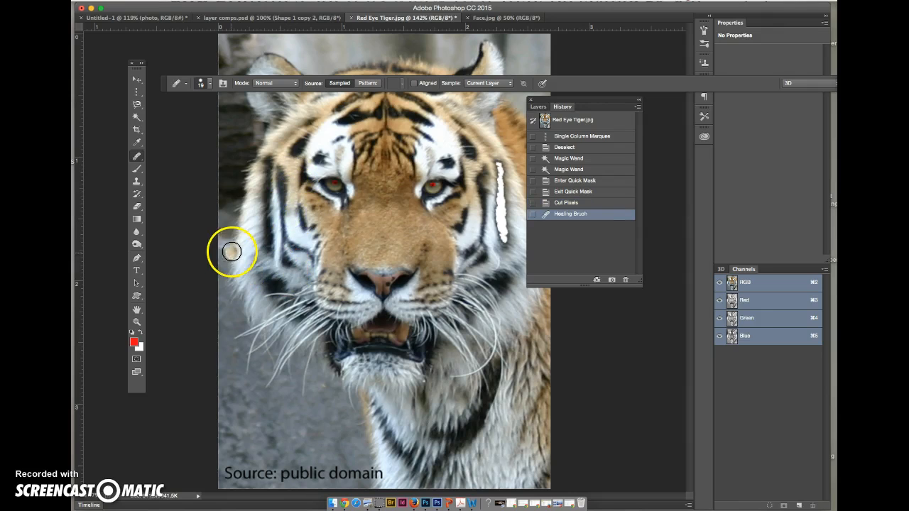
- Patch a small area of the tiger's left cheek with the Patch tool in Normal mode and deselect it
click(136, 157)
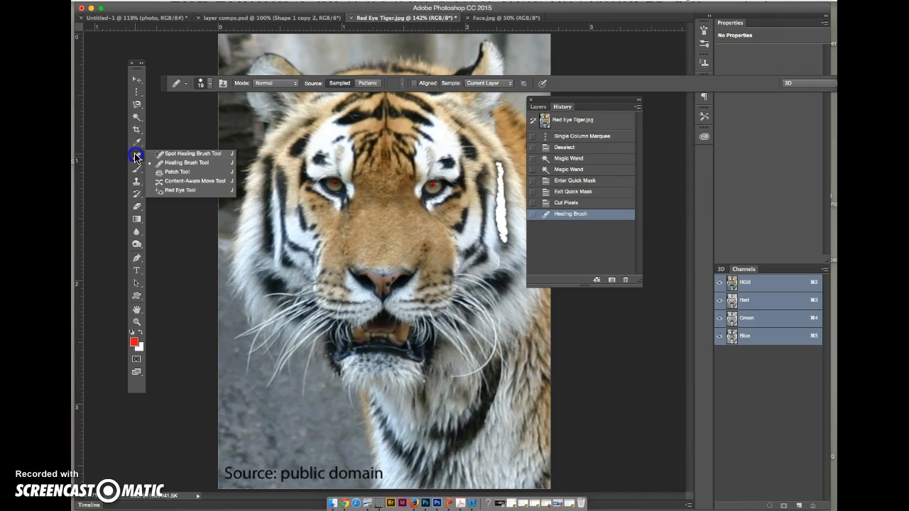
click(175, 172)
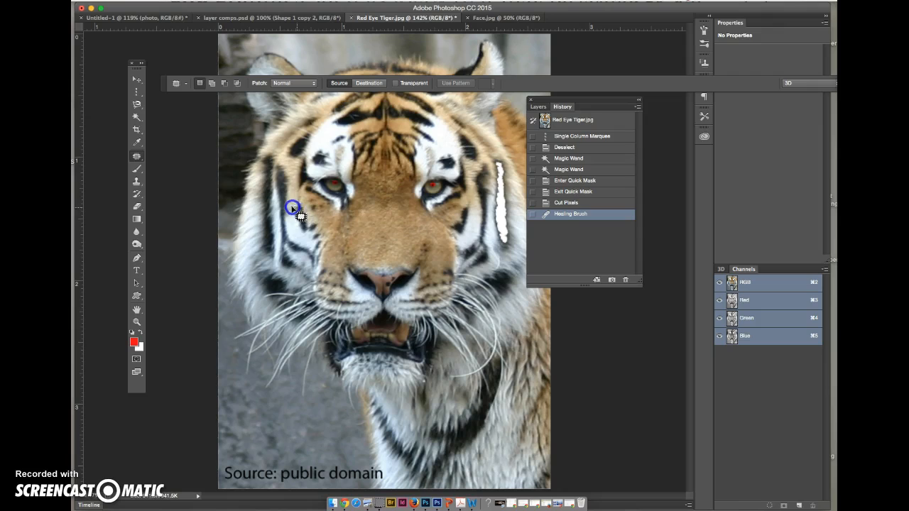
mouse_move(298, 219)
mouse_down()
mouse_move(291, 213)
mouse_move(292, 221)
mouse_up()
click(298, 234)
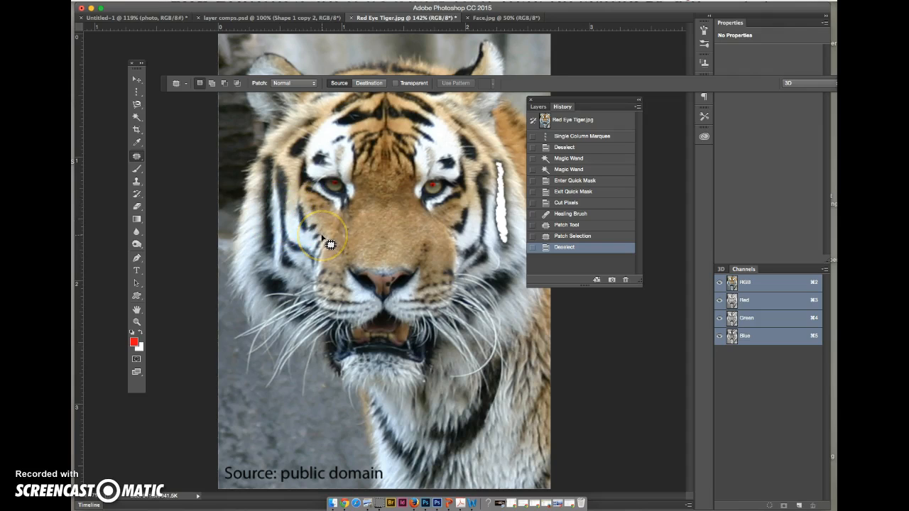
- Try to replace the tiger's left eye with nose fur using the Patch tool in Content-Aware mode, and undo the patch
click(313, 84)
click(312, 91)
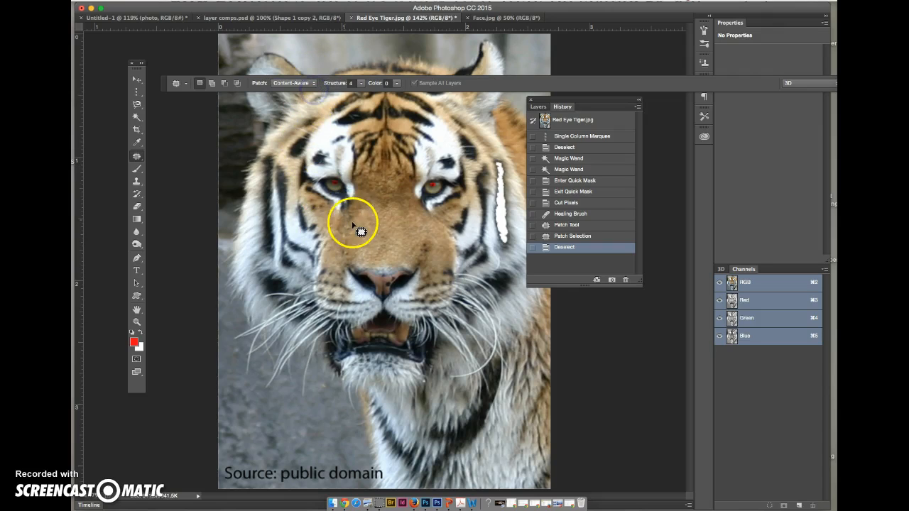
drag(317, 175, 321, 180)
mouse_move(355, 214)
mouse_down()
mouse_move(347, 193)
mouse_move(394, 213)
mouse_up()
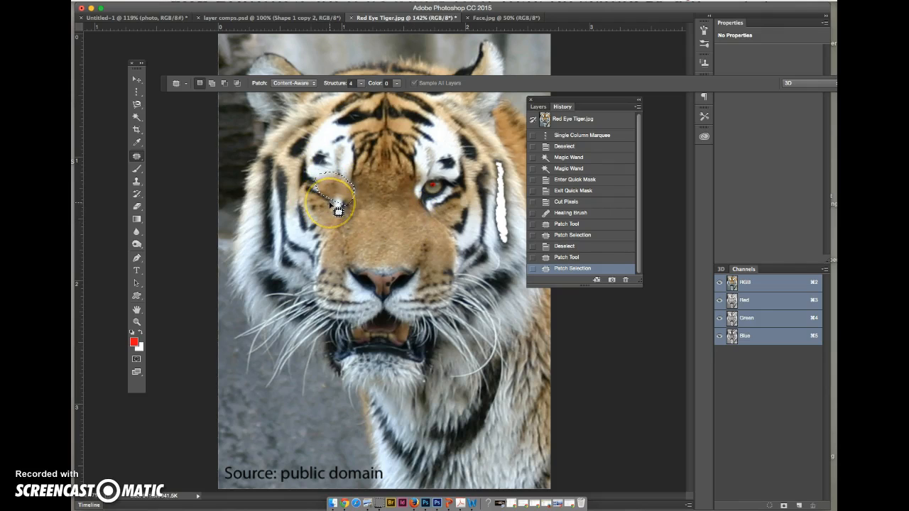
key(super+z)
- Duplicate the selected left eye onto the middle of the tiger's nose with Content-Aware Move in Extend mode
click(137, 157)
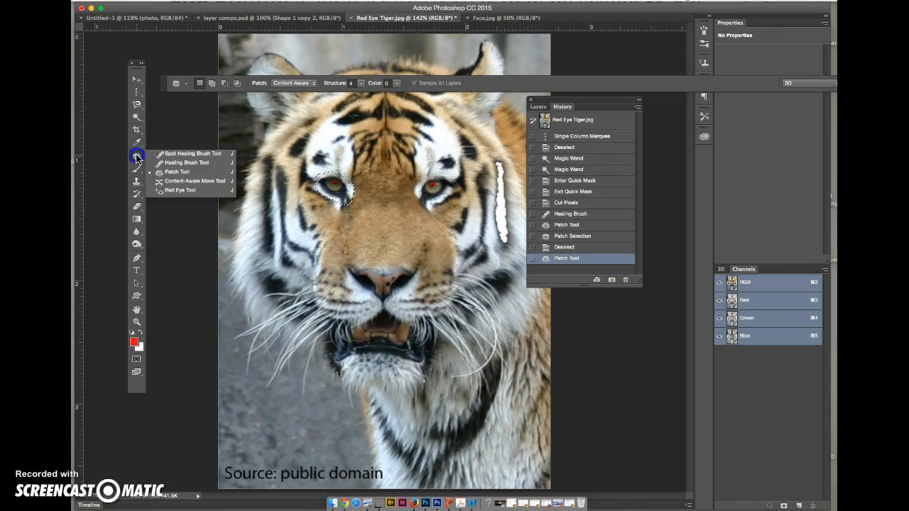
click(181, 180)
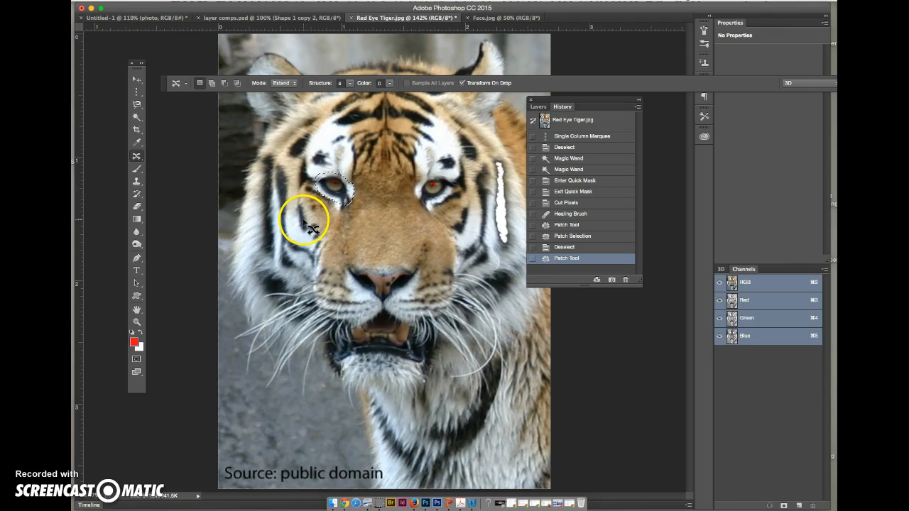
drag(338, 190, 387, 239)
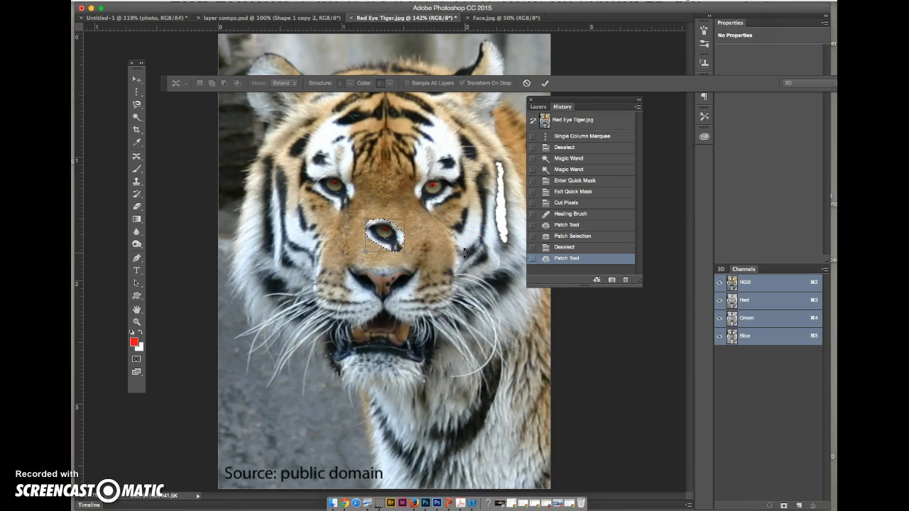
double_click(398, 227)
- Set Content-Aware Move to Move mode, outline the tiger's left eye and relocate it to the lower forehead
click(282, 83)
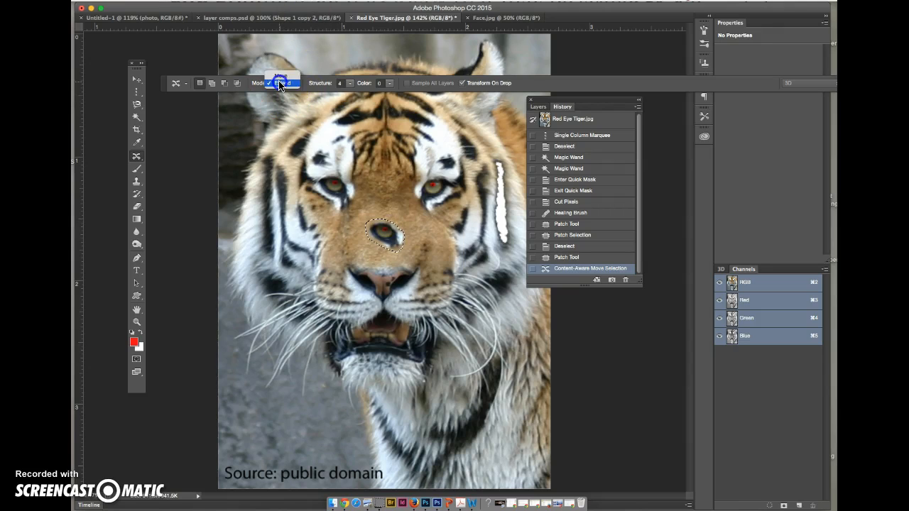
click(281, 69)
click(334, 172)
drag(334, 186, 383, 178)
double_click(387, 171)
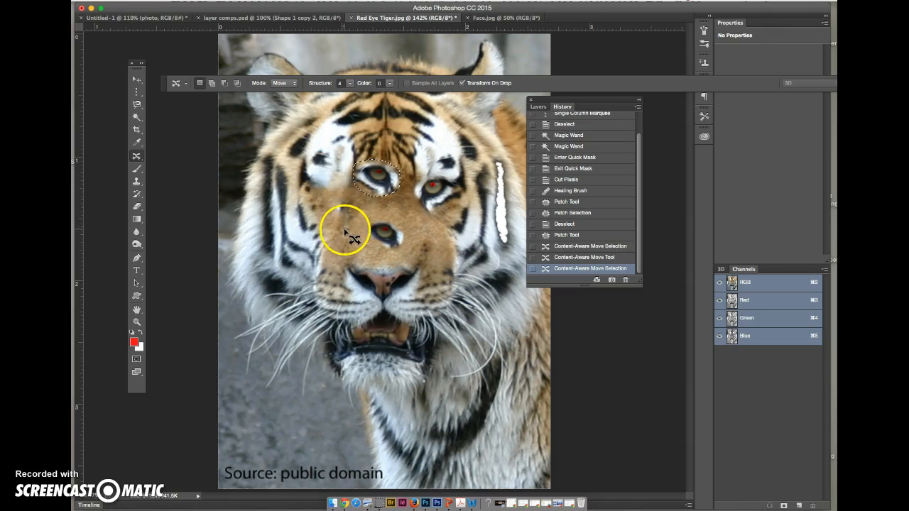
- Revert the history to the Deselect state preceding the Patch tool selection of the left eye
click(587, 237)
click(581, 224)
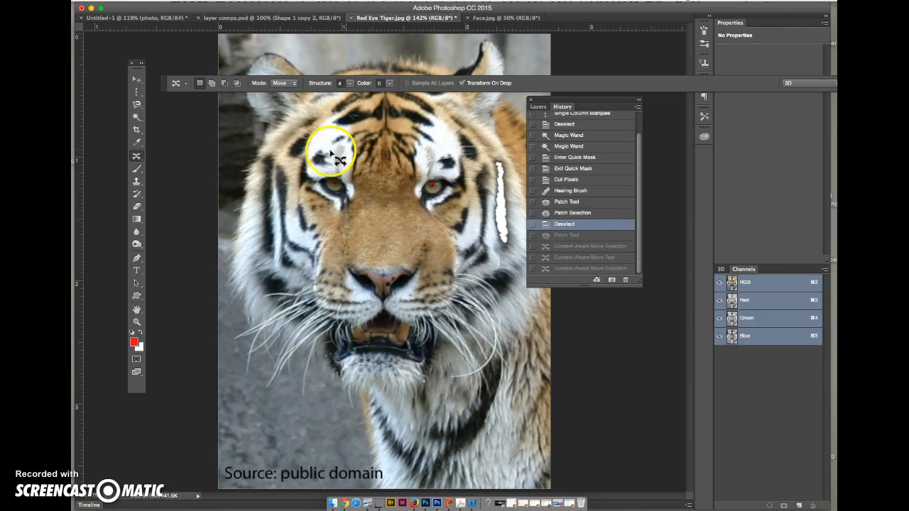
- Remove the red glow from both of the tiger's eyes with the Red Eye tool
click(136, 156)
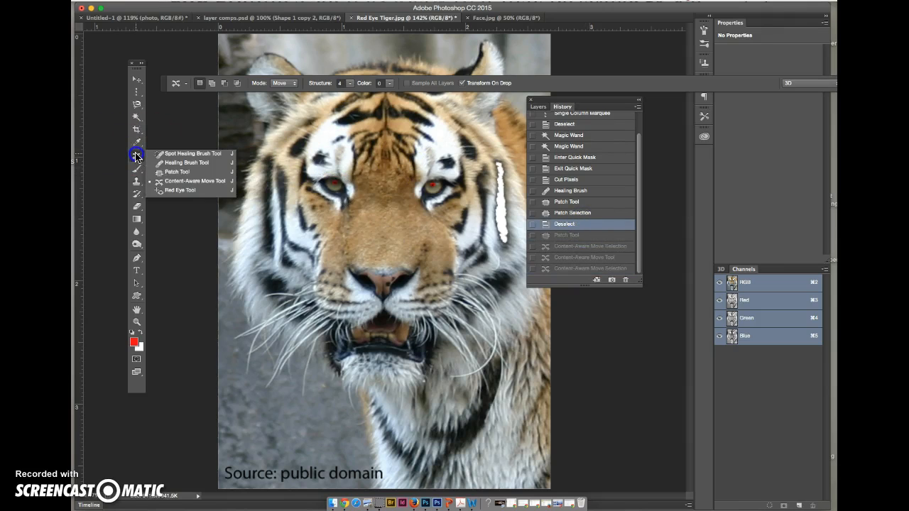
click(172, 188)
click(334, 183)
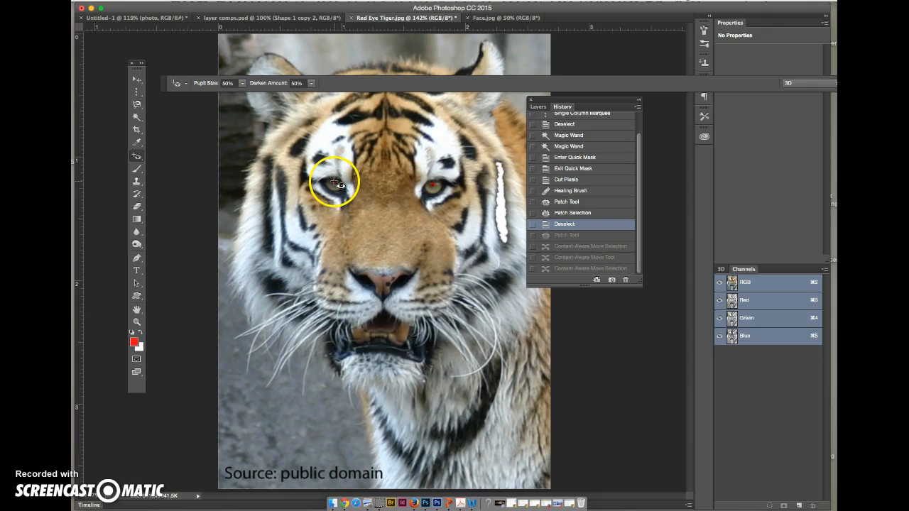
click(435, 186)
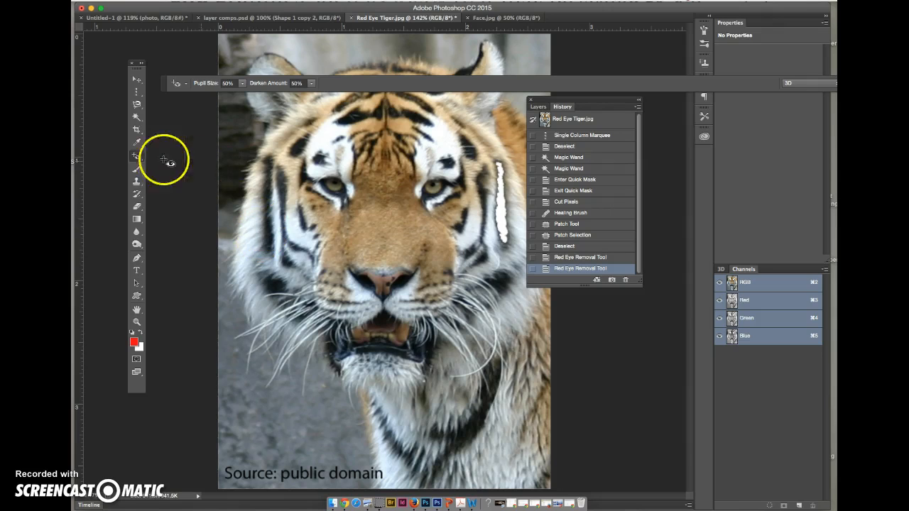
- Activate the Brush tool and review its related painting tools and blending modes, keeping Color mode
click(138, 170)
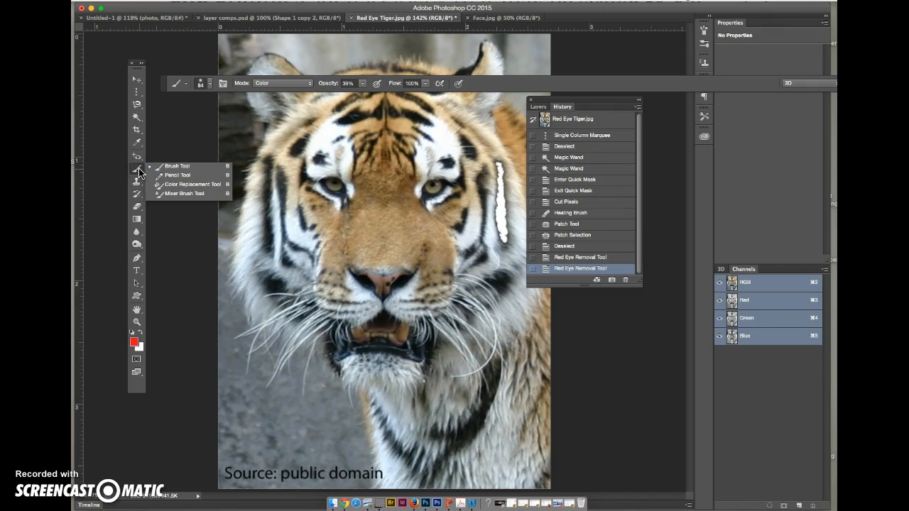
click(142, 175)
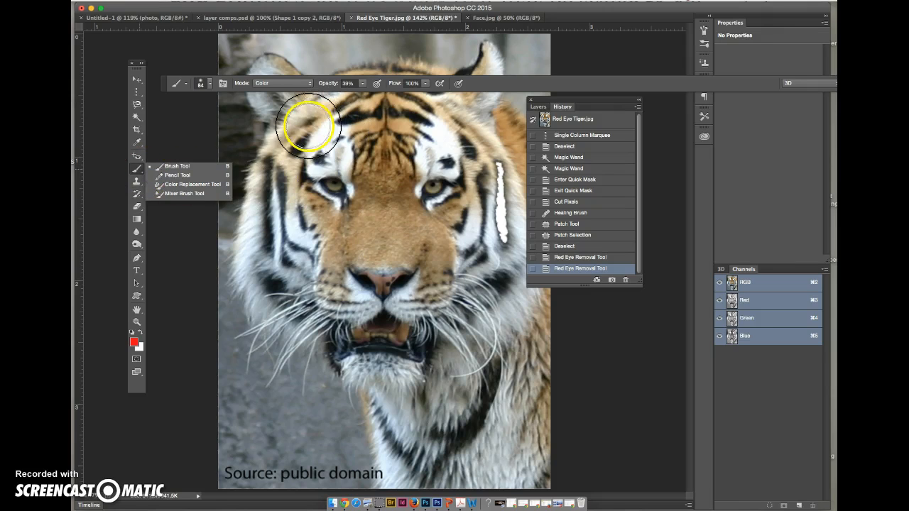
click(270, 84)
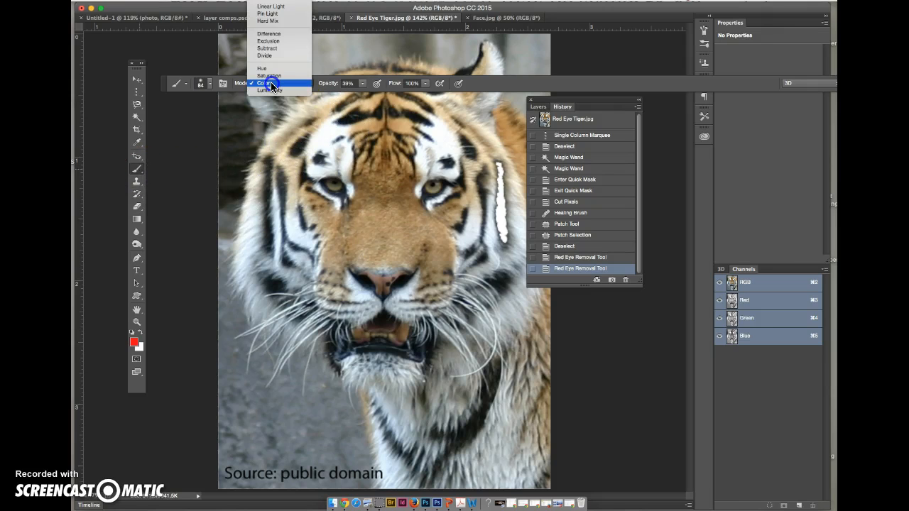
click(270, 84)
click(137, 170)
drag(139, 174, 179, 168)
click(285, 83)
click(285, 83)
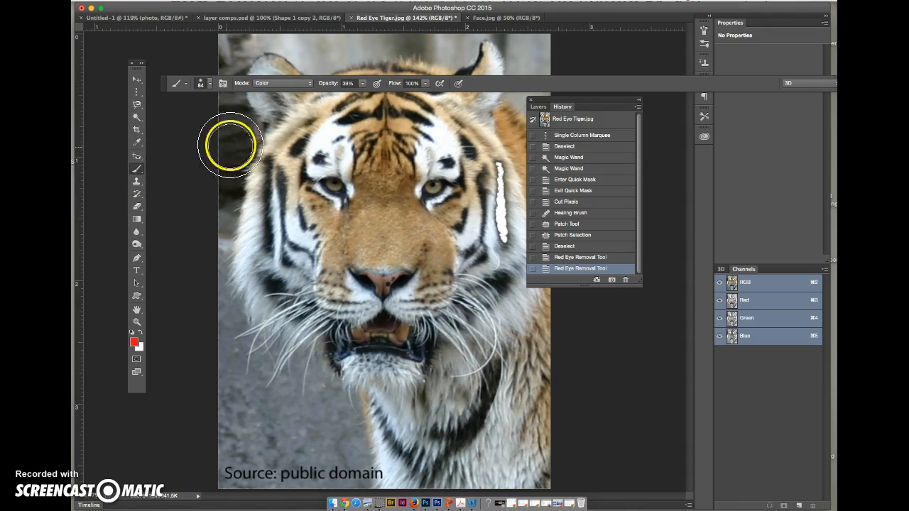
- Lower the Brush tool's opacity to 1% and dab red in Color mode between the tiger's eyes
click(210, 84)
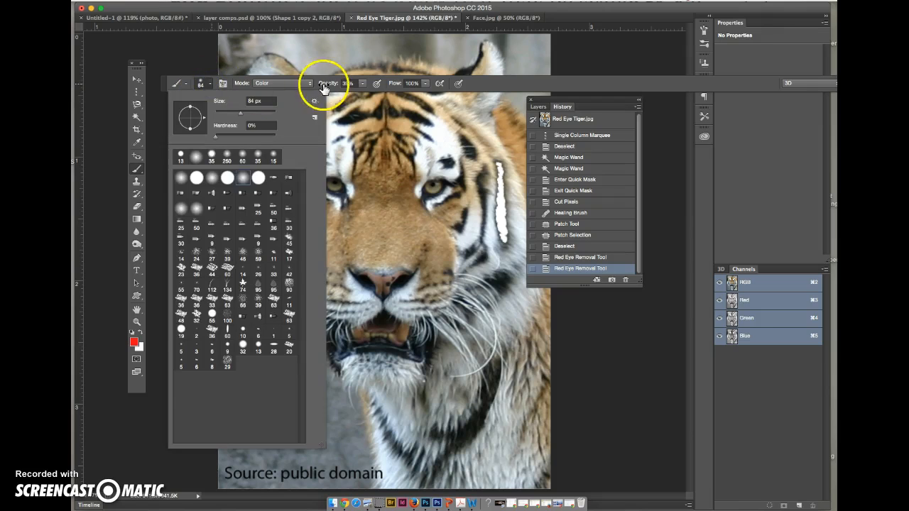
click(364, 86)
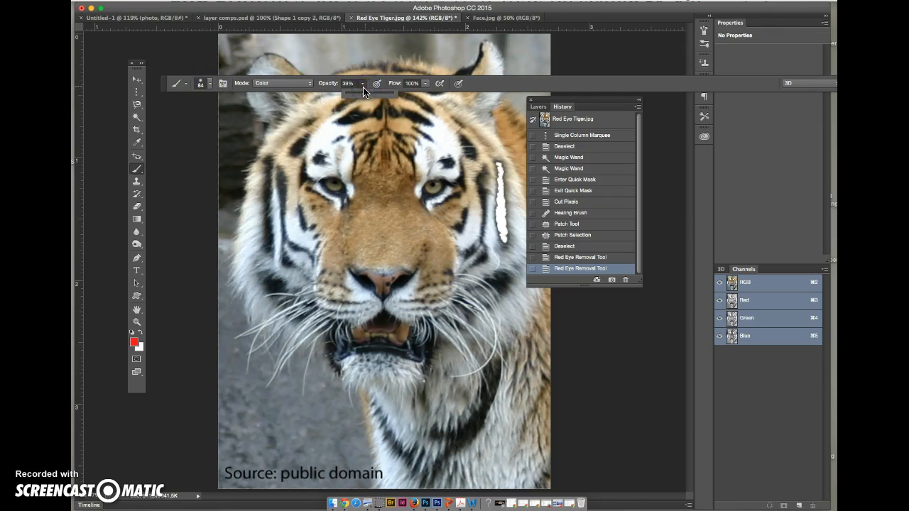
drag(350, 116, 184, 195)
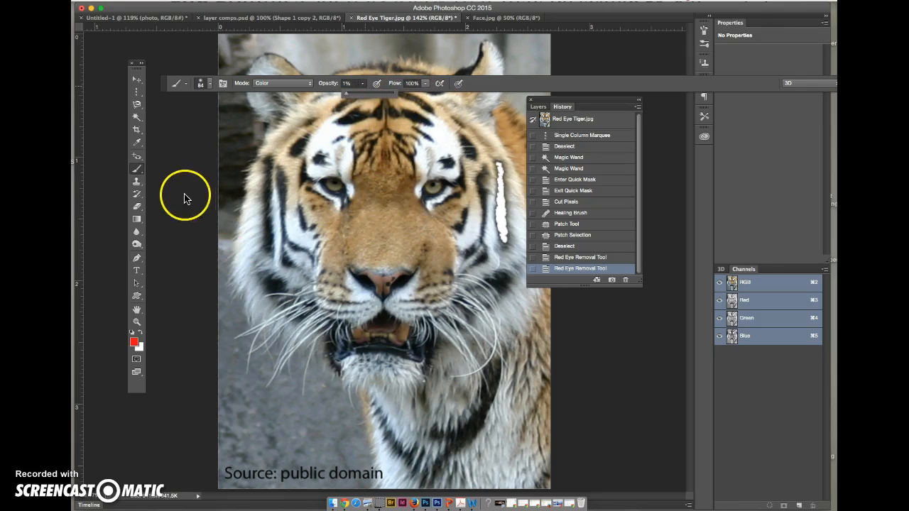
click(134, 343)
click(386, 209)
click(412, 203)
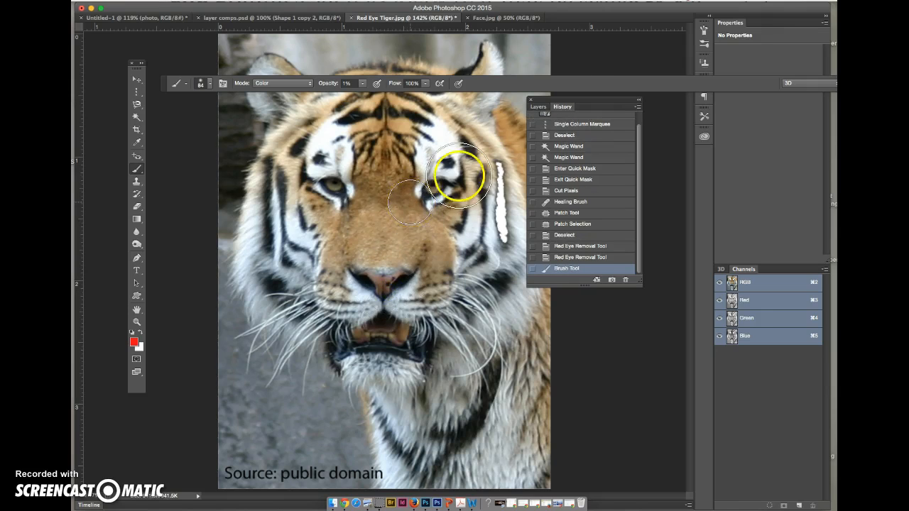
- Show the document's layers and raise the Brush tool's opacity to 100%
click(538, 107)
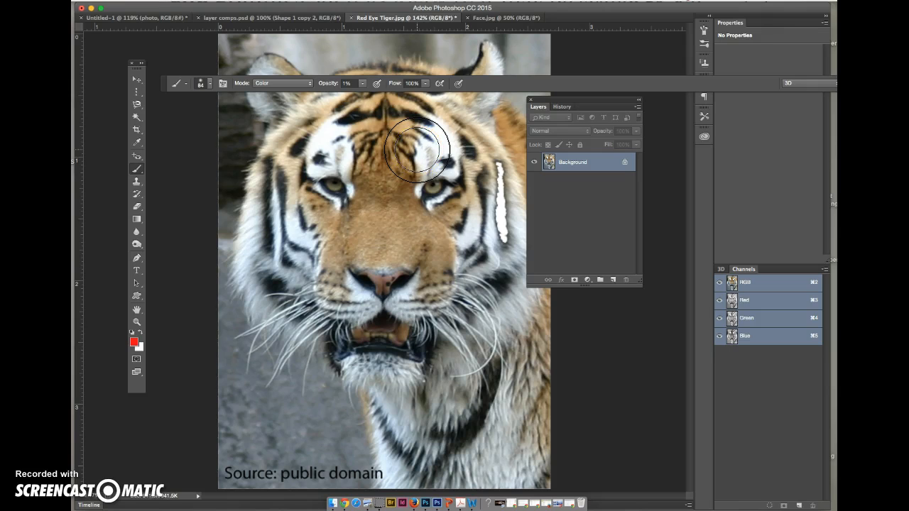
mouse_move(418, 148)
mouse_down()
mouse_move(379, 151)
mouse_move(363, 132)
mouse_move(360, 85)
mouse_up()
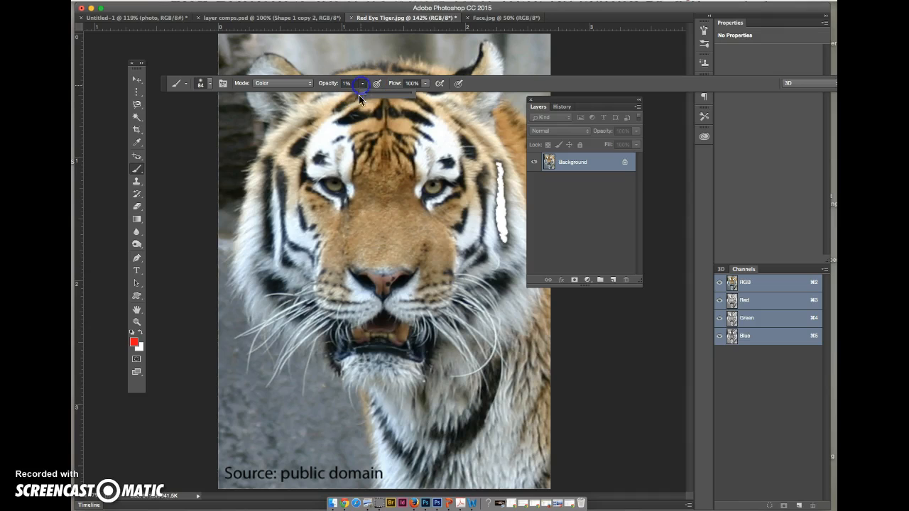
mouse_move(362, 142)
mouse_down()
mouse_move(346, 179)
mouse_move(349, 203)
mouse_move(365, 204)
mouse_move(373, 264)
mouse_up()
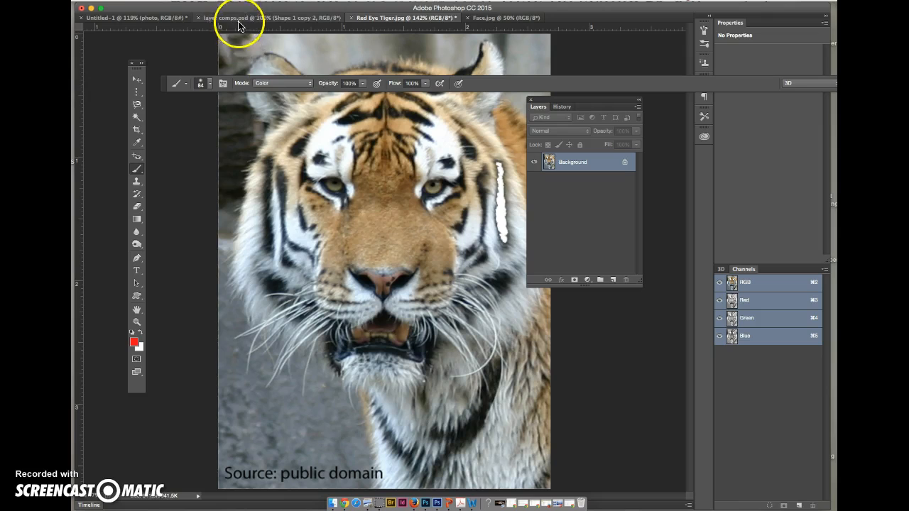
- Try a red brush stroke across the tiger's eyes in Normal blending mode, and undo it
click(300, 85)
scroll(280, 71, up, 3)
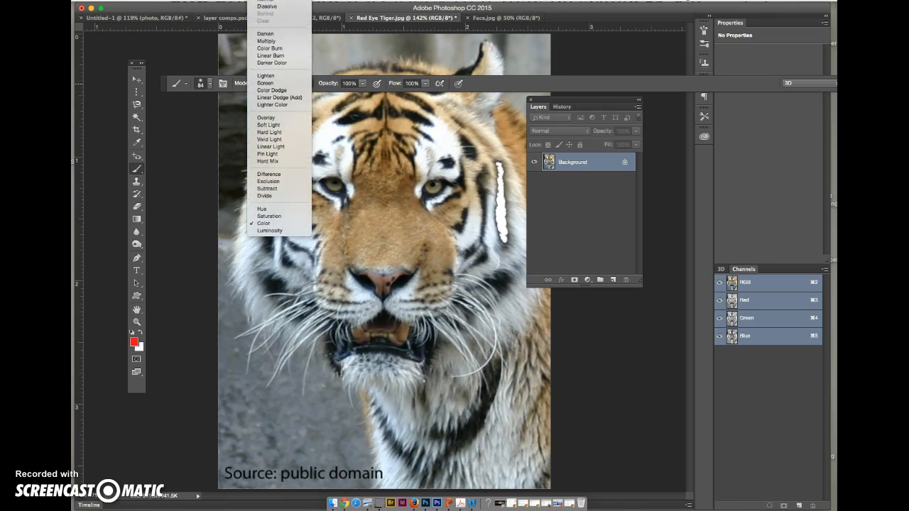
click(277, 1)
mouse_move(345, 186)
mouse_down()
mouse_move(385, 308)
mouse_move(430, 200)
mouse_up()
key(super+z)
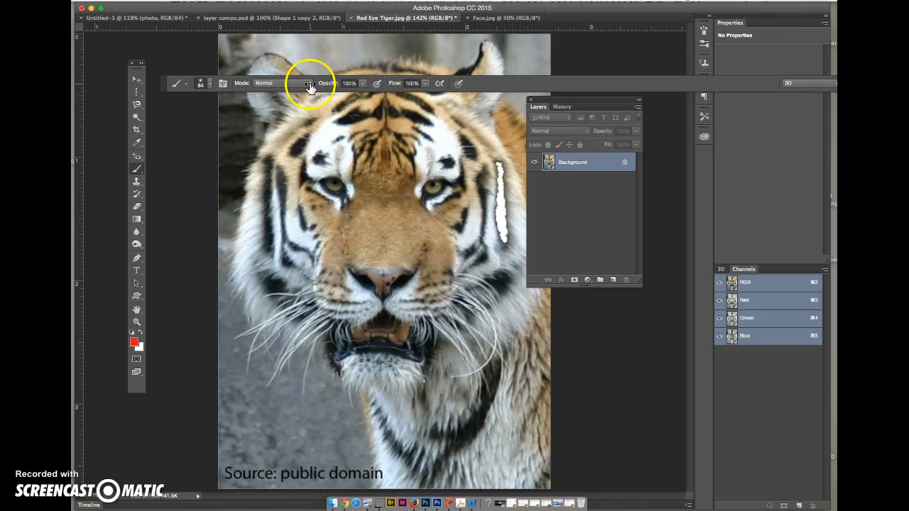
- Try a red brush stroke in Screen blending mode across the tiger's eyes and nose bridge, and undo it
click(288, 83)
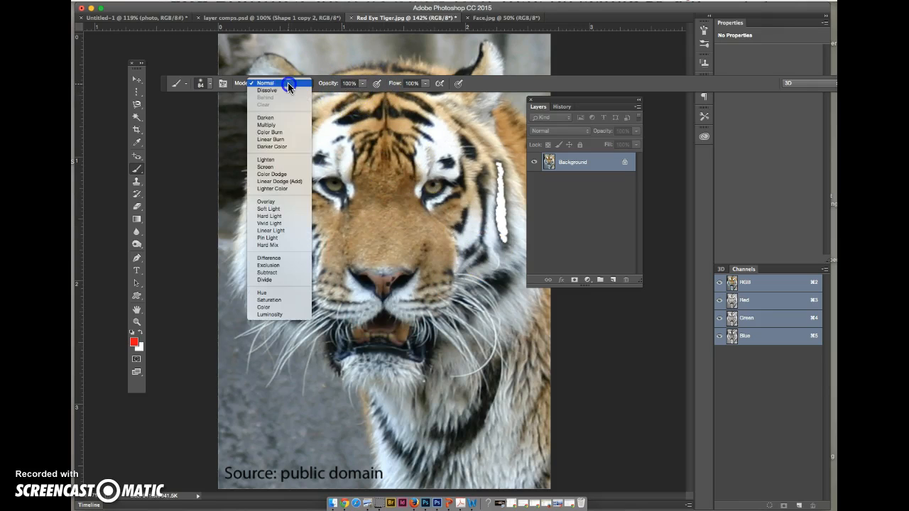
click(278, 167)
mouse_move(323, 182)
mouse_down()
mouse_move(315, 152)
mouse_move(376, 142)
mouse_move(425, 234)
mouse_up()
key(super+z)
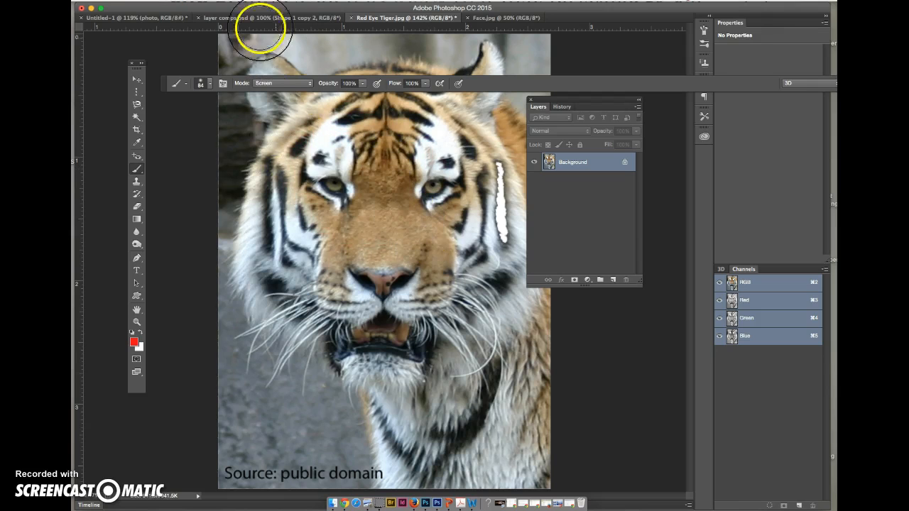
- Try painting red over the tiger's left eye and nose bridge in Hard Light blending mode, and undo it
click(292, 85)
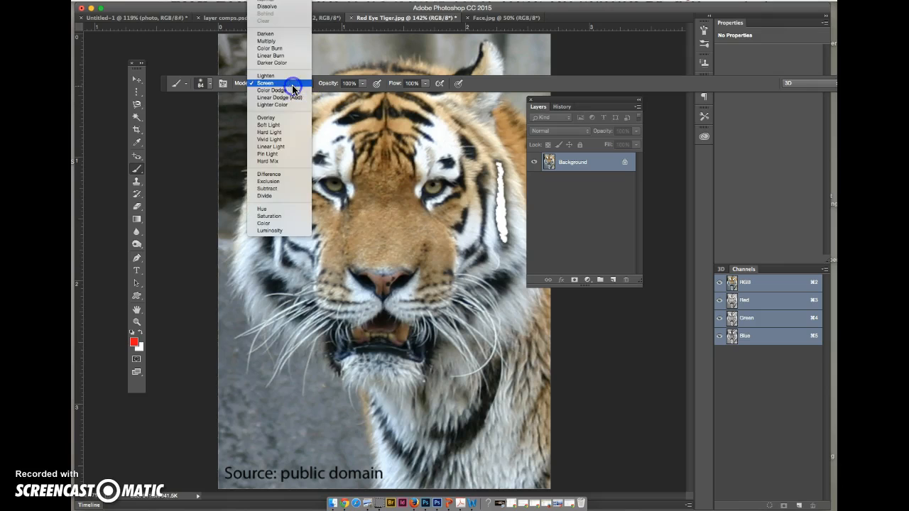
click(283, 133)
mouse_move(374, 173)
mouse_down()
mouse_move(320, 161)
mouse_move(390, 202)
mouse_up()
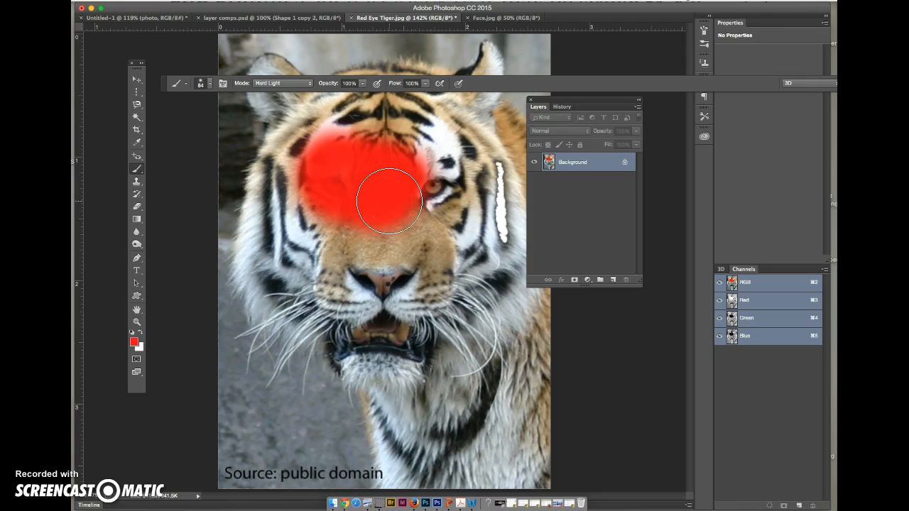
key(super+z)
click(554, 135)
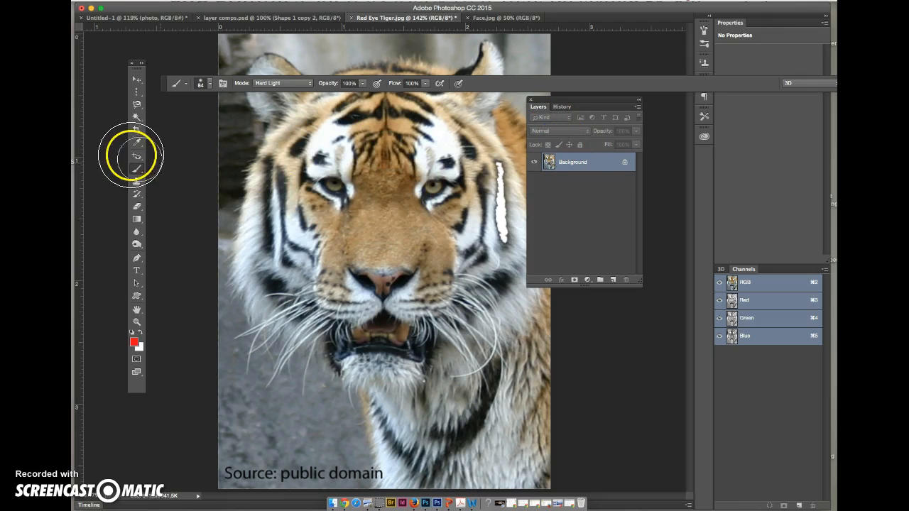
- Paint red strokes across the tiger's forehead using the Mixer Brush tool with the Dry preset
click(137, 169)
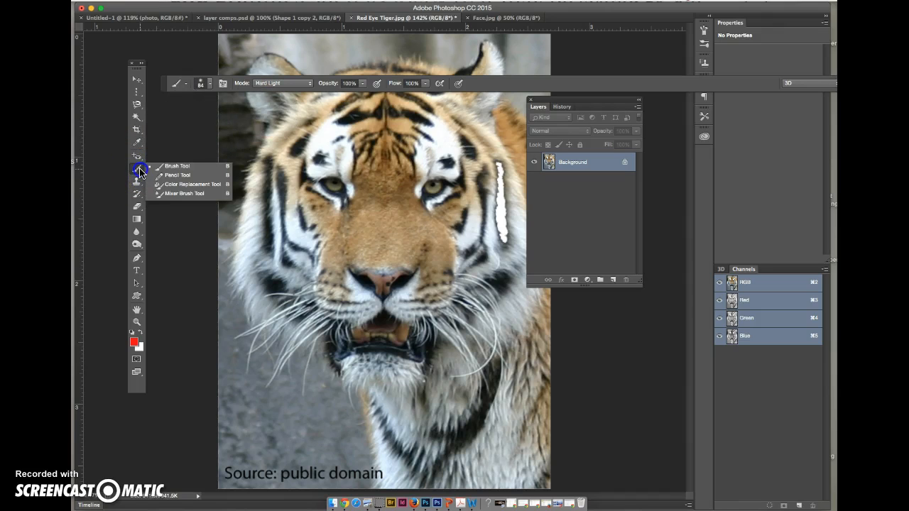
click(176, 194)
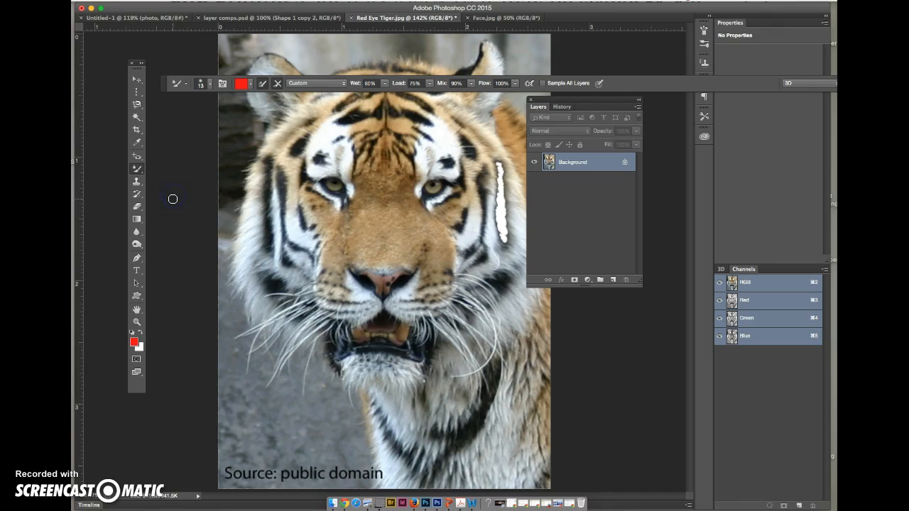
click(338, 84)
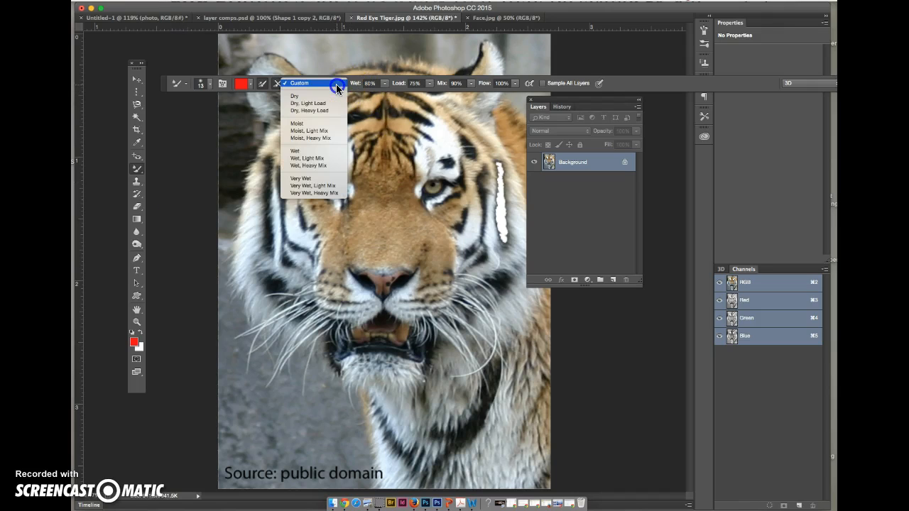
click(299, 97)
mouse_move(378, 130)
mouse_down()
mouse_move(412, 146)
mouse_move(349, 148)
mouse_up()
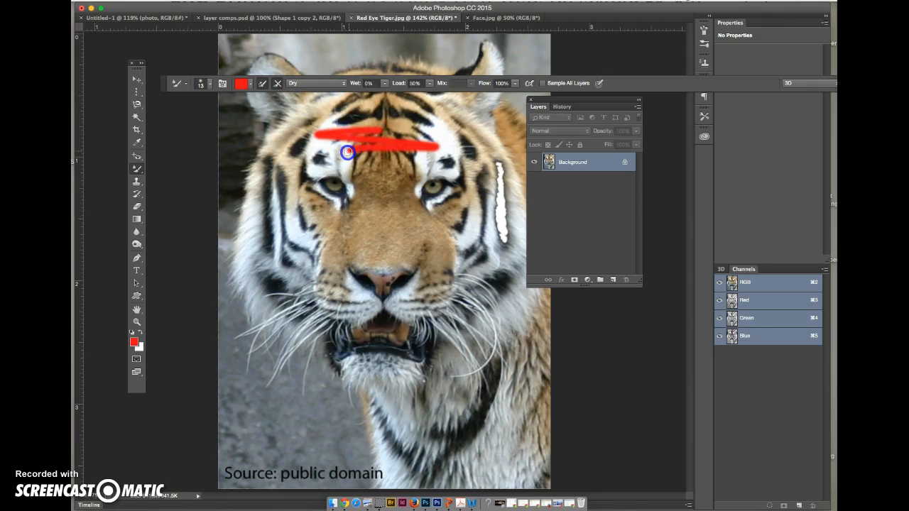
- Switch the Mixer Brush to the Very Wet preset and paint red strokes across the tiger's nose bridge
click(313, 84)
click(313, 165)
mouse_move(400, 193)
mouse_down()
mouse_move(335, 201)
mouse_move(439, 201)
mouse_move(335, 207)
mouse_move(450, 208)
mouse_move(298, 213)
mouse_move(440, 215)
mouse_move(303, 215)
mouse_move(386, 213)
mouse_move(312, 226)
mouse_move(434, 226)
mouse_move(297, 232)
mouse_move(421, 225)
mouse_move(307, 228)
mouse_up()
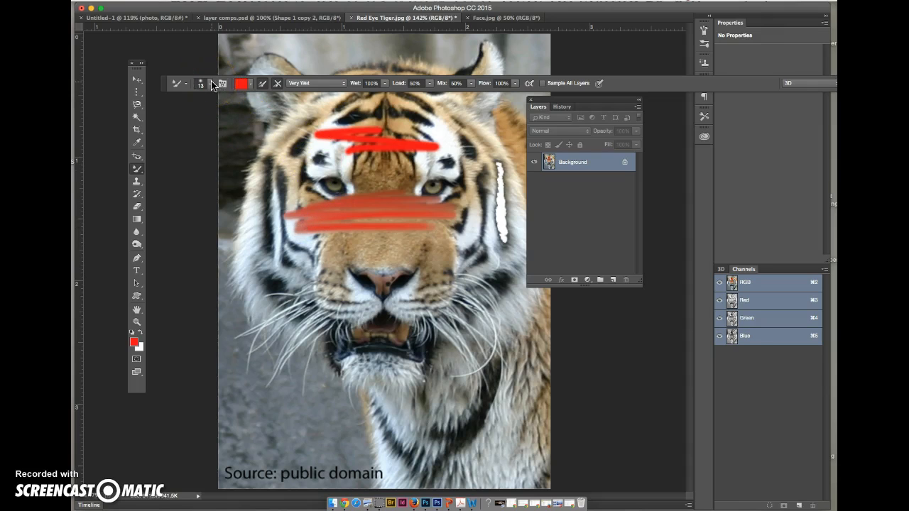
- Display the Mixer Brush's options for loading and cleaning the brush
click(254, 87)
click(250, 83)
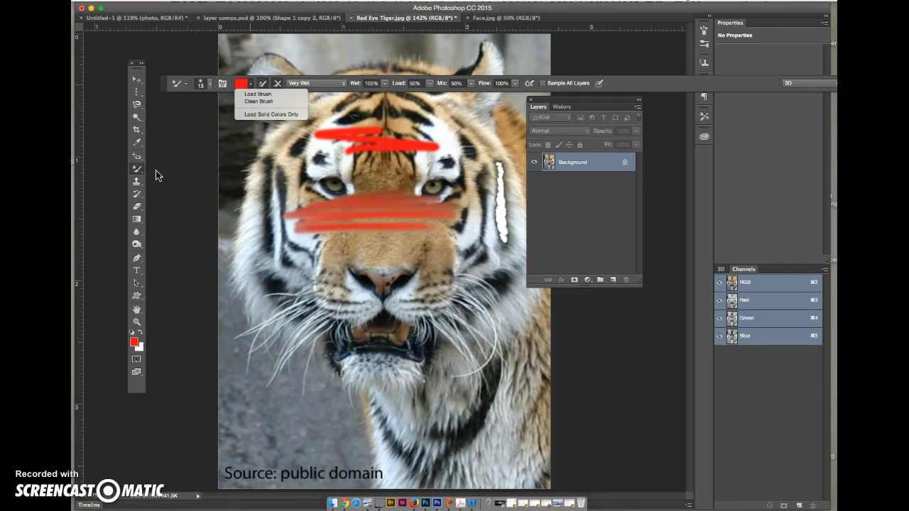
click(157, 196)
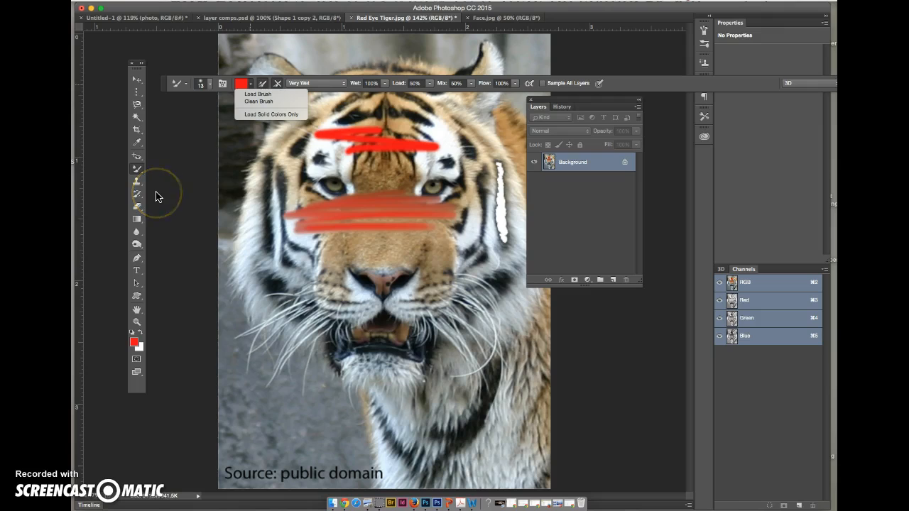